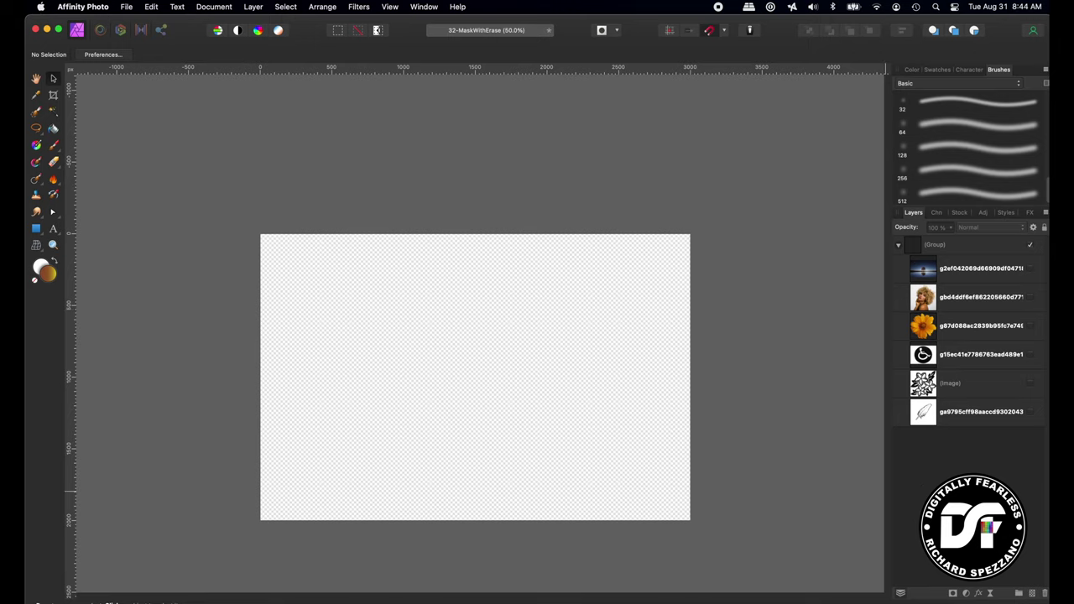
- Draw a rectangle over the whole canvas filled with a brown-to-yellow gradient
left_click(898, 245)
left_click(37, 228)
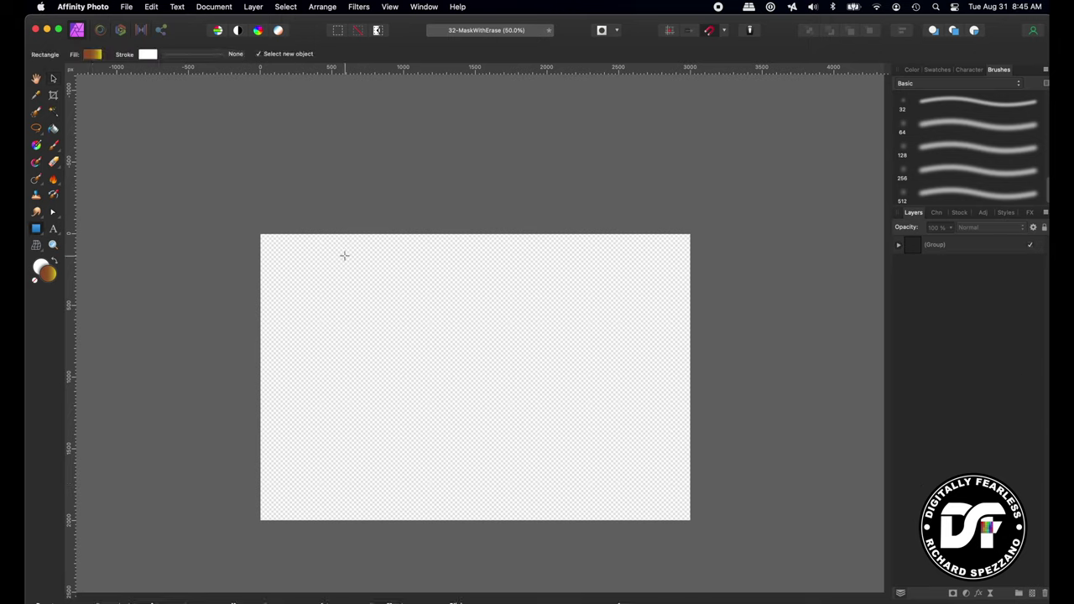
left_click_drag(262, 238, 696, 516)
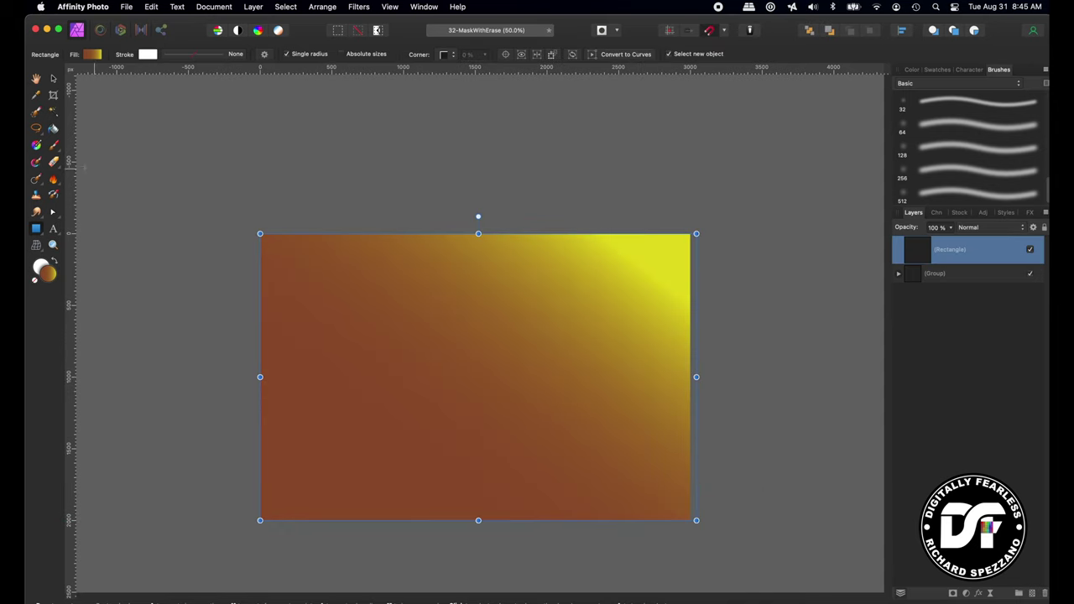
left_click(92, 54)
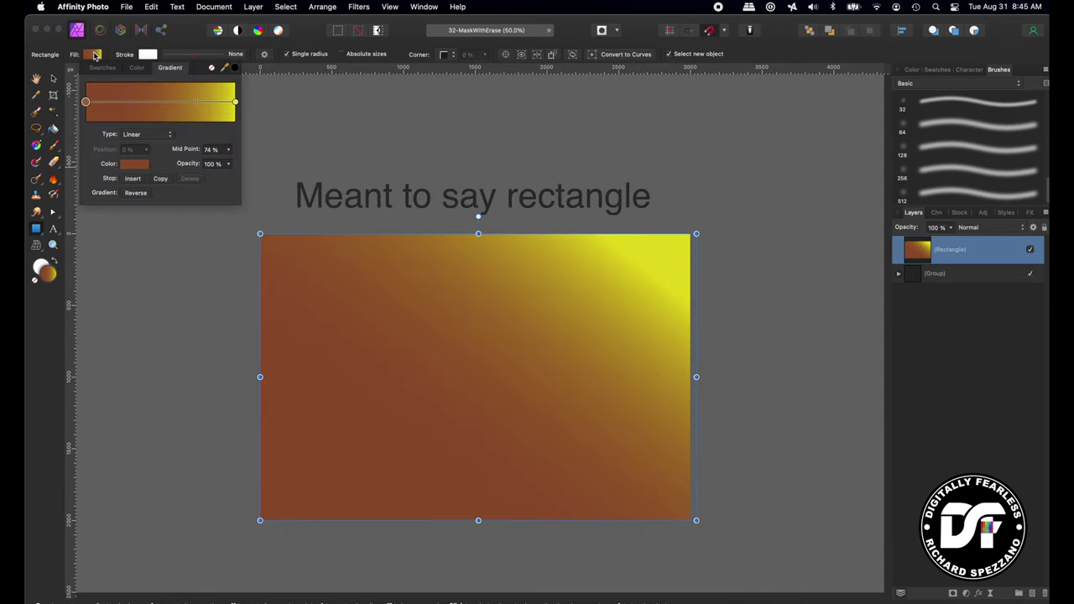
left_click(94, 55)
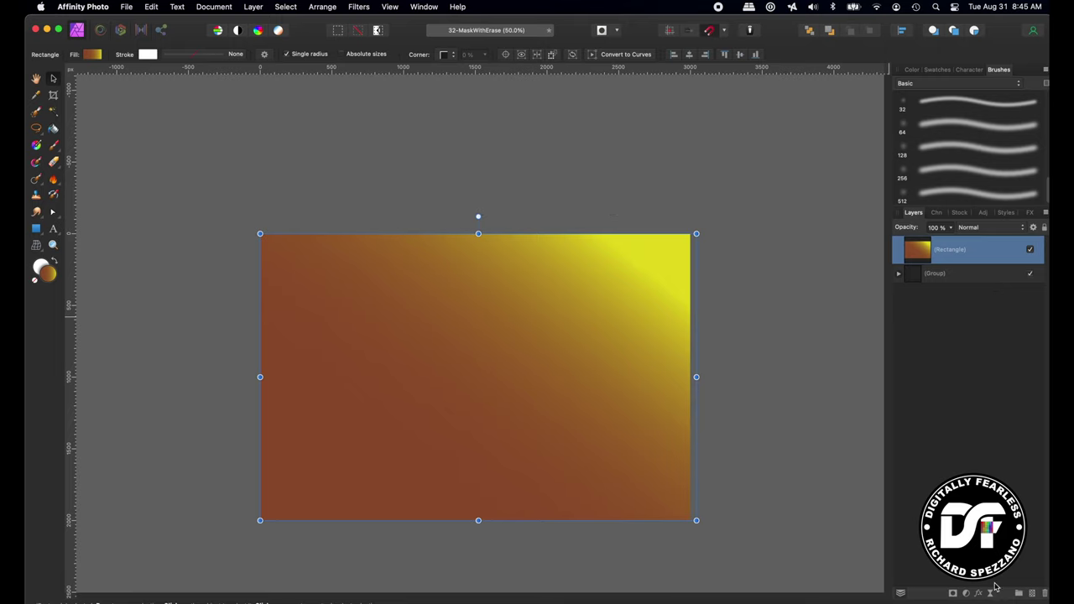
- Add a new pixel layer and paint a soft blue S-shaped stroke on it
left_click(1031, 594)
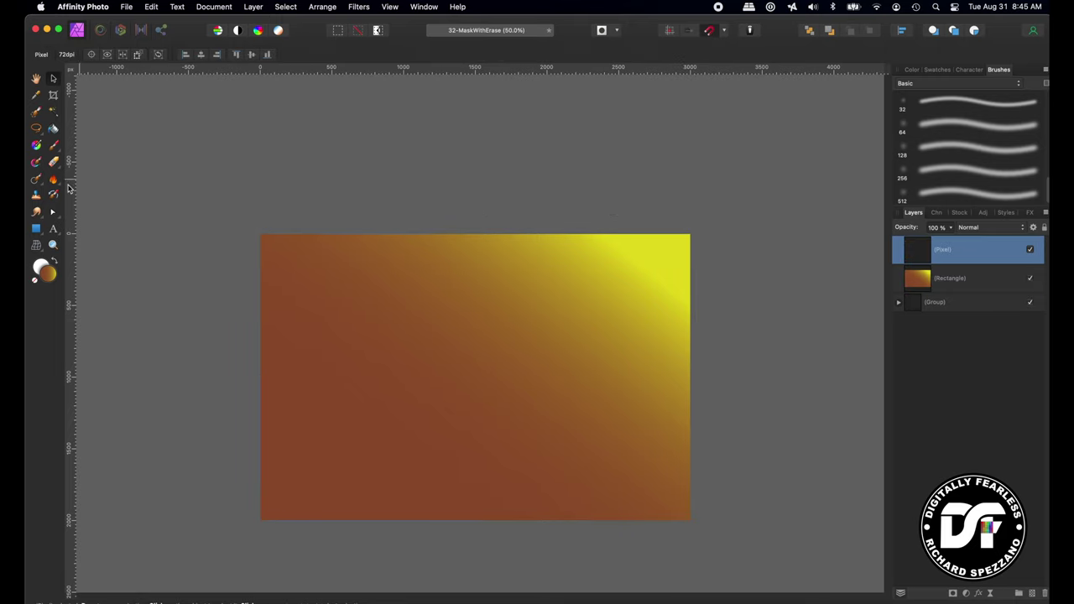
left_click(55, 147)
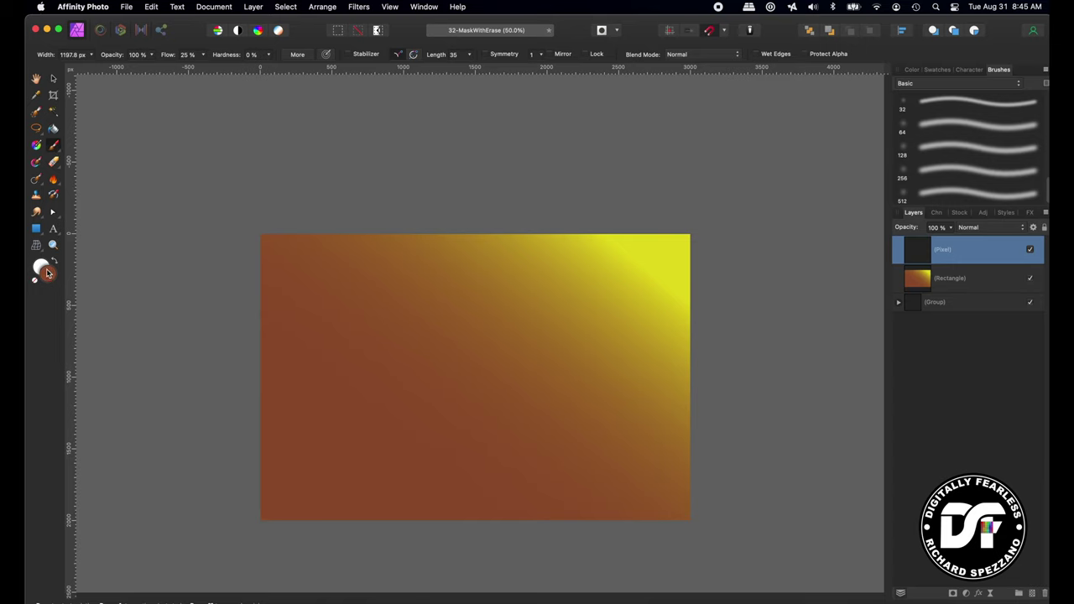
double_click(47, 273)
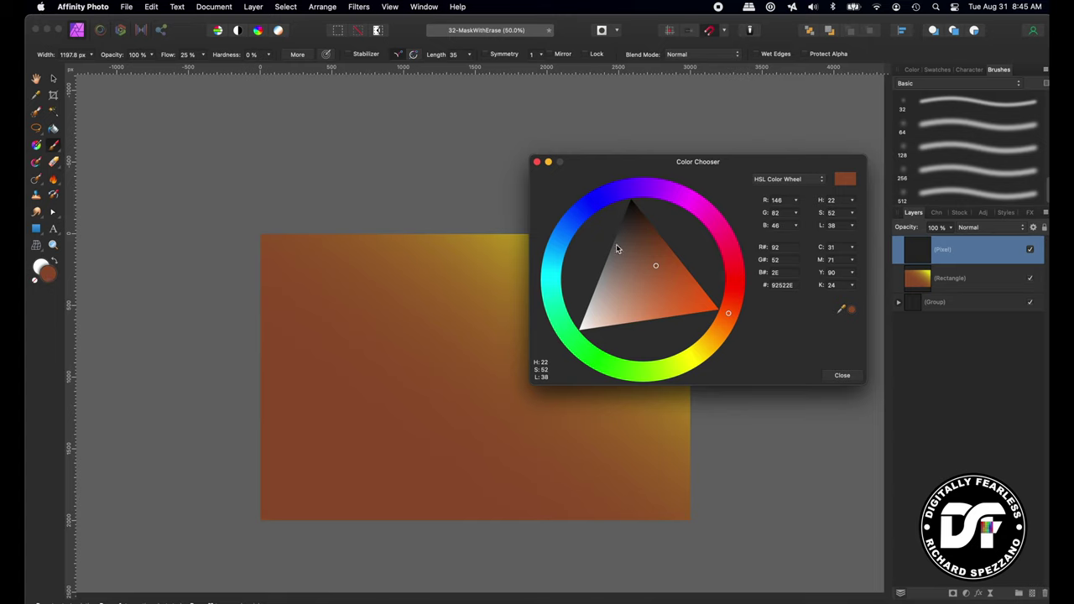
left_click(583, 220)
left_click(855, 373)
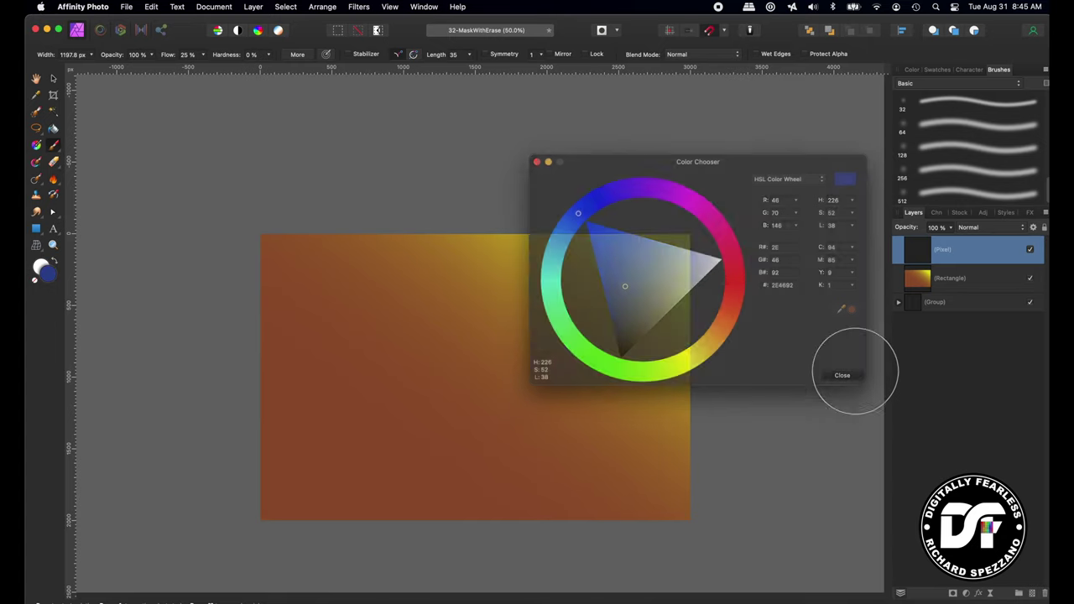
left_click(438, 340)
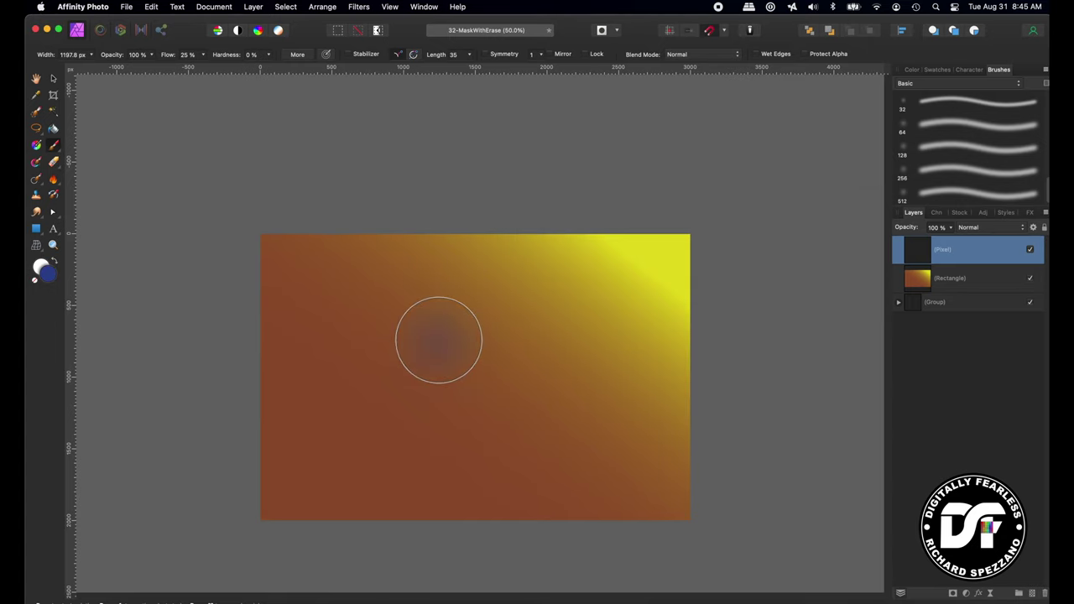
key("[")
mouse_move(582, 285)
left_mouse_down()
mouse_move(384, 333)
mouse_move(445, 370)
mouse_move(558, 382)
mouse_move(551, 424)
left_mouse_up()
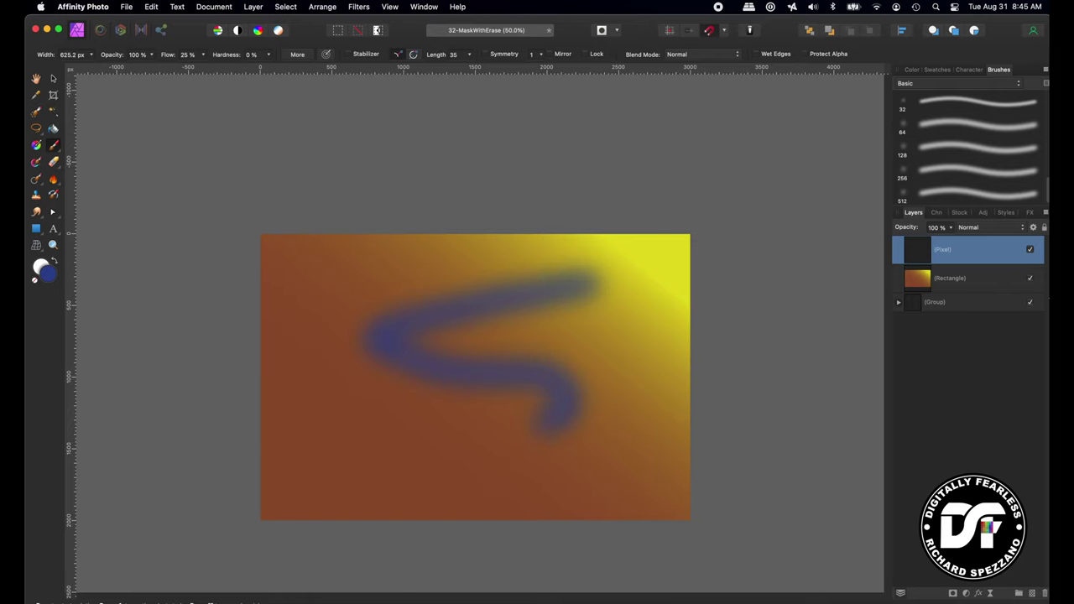
- Set the pixel layer to Erase blend mode and paint over the stroke with an ~805 px brush
left_click(984, 227)
left_click(973, 584)
key("v")
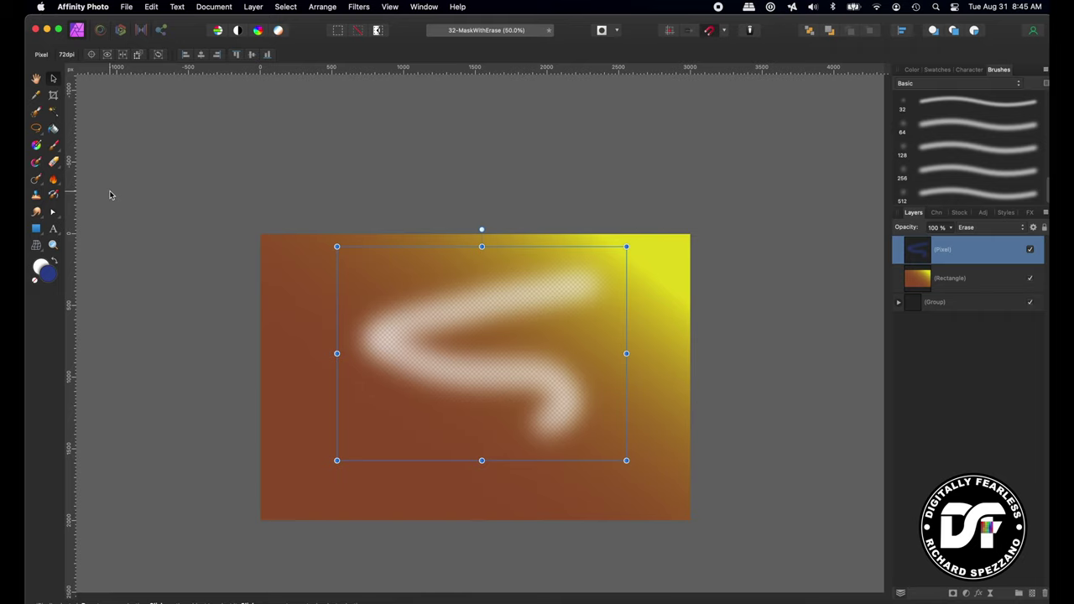
left_click(52, 165)
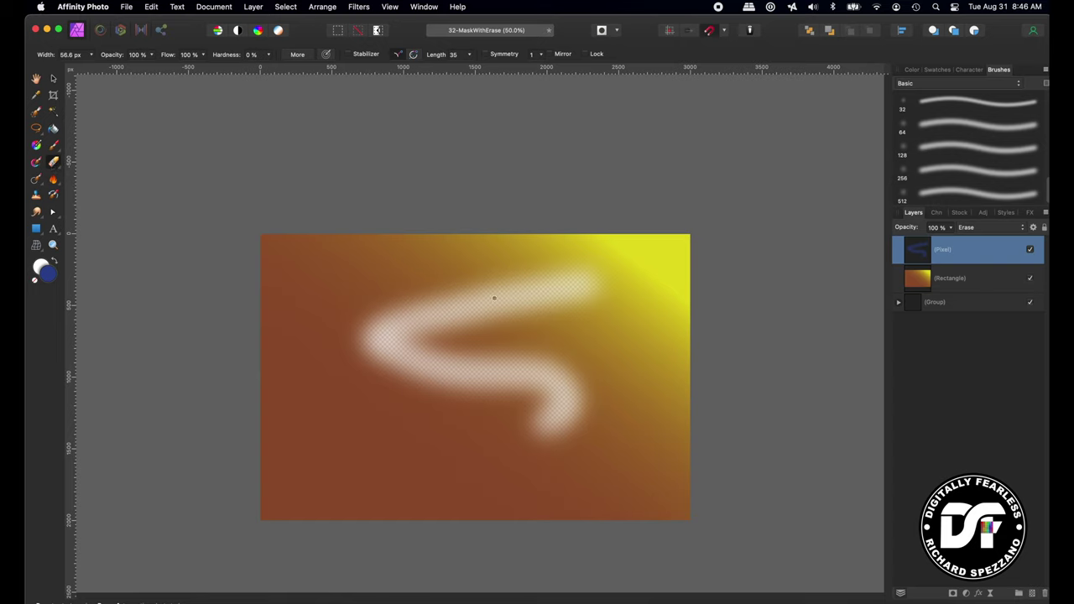
left_click_drag(495, 298, 544, 296)
mouse_move(616, 271)
left_mouse_down()
mouse_move(450, 323)
mouse_move(559, 298)
mouse_move(345, 346)
mouse_move(535, 431)
left_mouse_up()
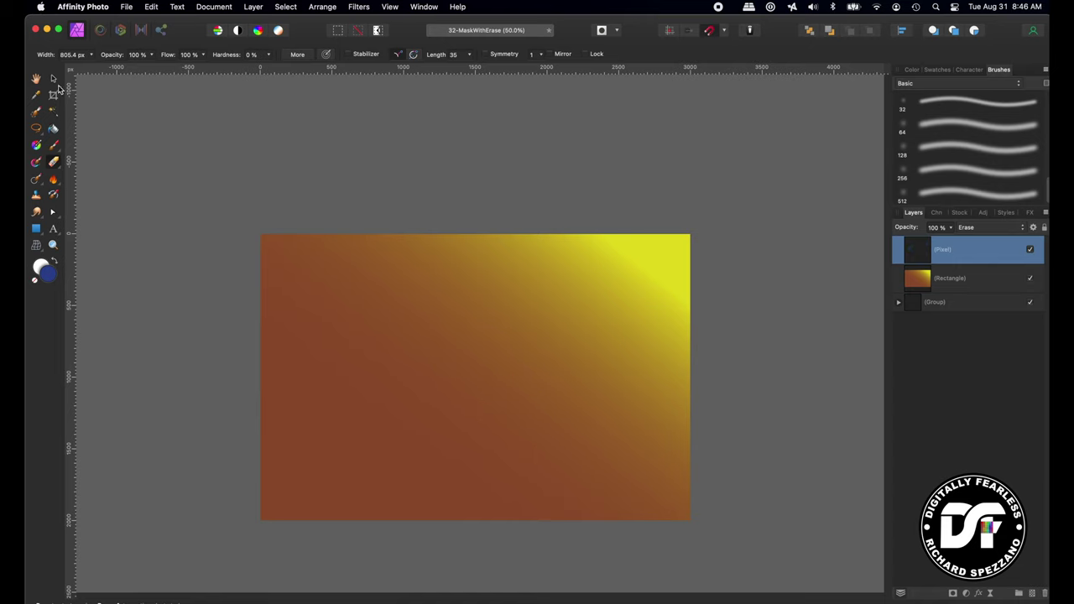
- Erase a speckled arc across the gradient using the first Sprays and Spatters brush
left_click(53, 81)
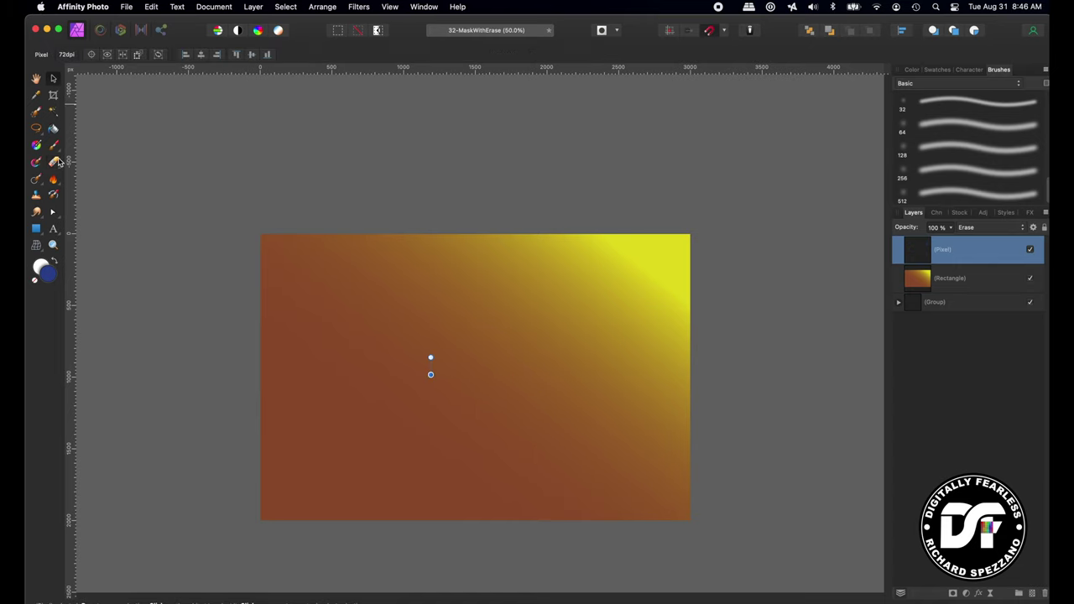
left_click(54, 148)
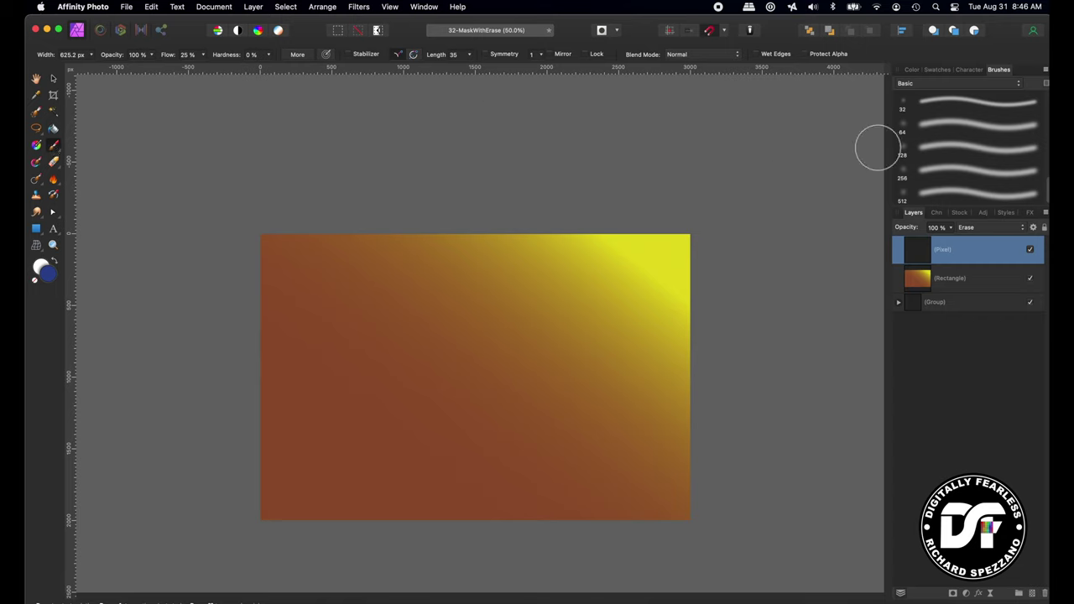
left_click(957, 86)
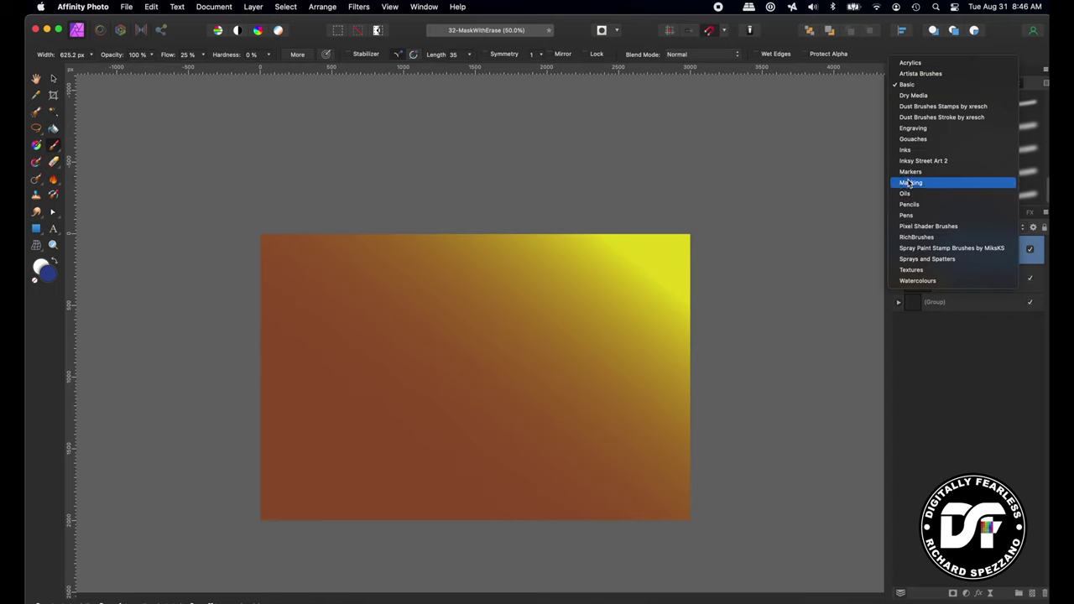
left_click(938, 267)
left_click(986, 106)
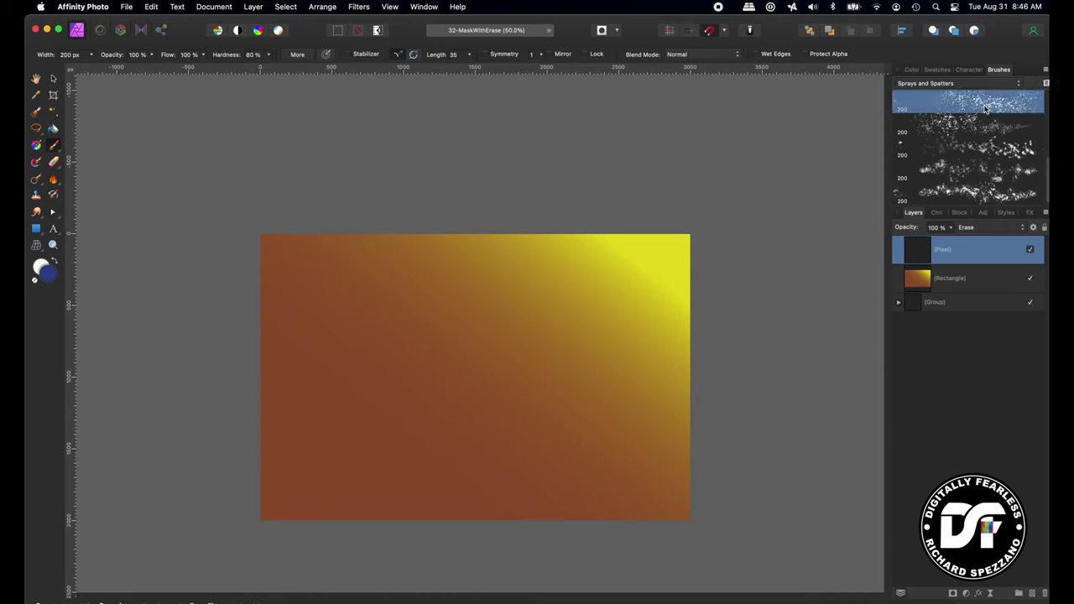
mouse_move(357, 352)
left_mouse_down()
mouse_move(494, 313)
mouse_move(539, 332)
mouse_move(571, 446)
mouse_move(629, 447)
mouse_move(638, 331)
mouse_move(538, 271)
left_mouse_up()
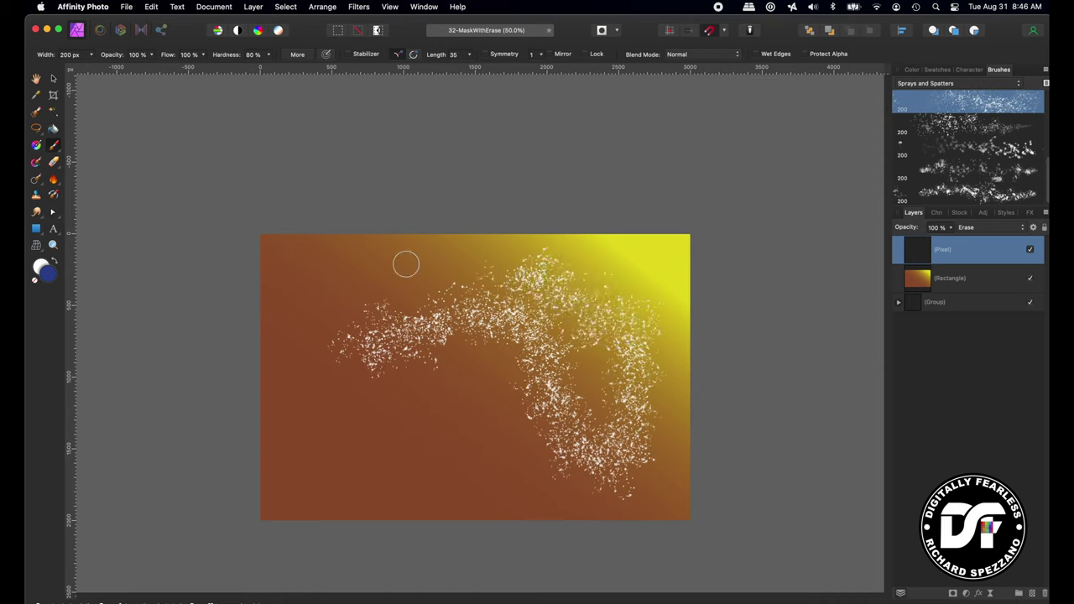
- Select the original image group layer and open the Layer menu
left_click(53, 78)
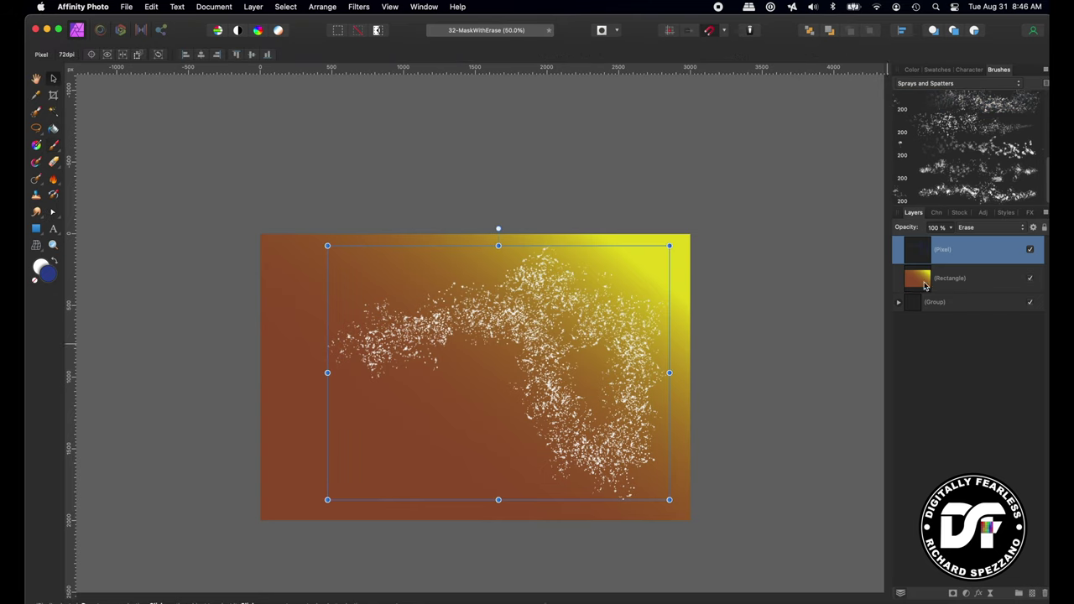
left_click(915, 306)
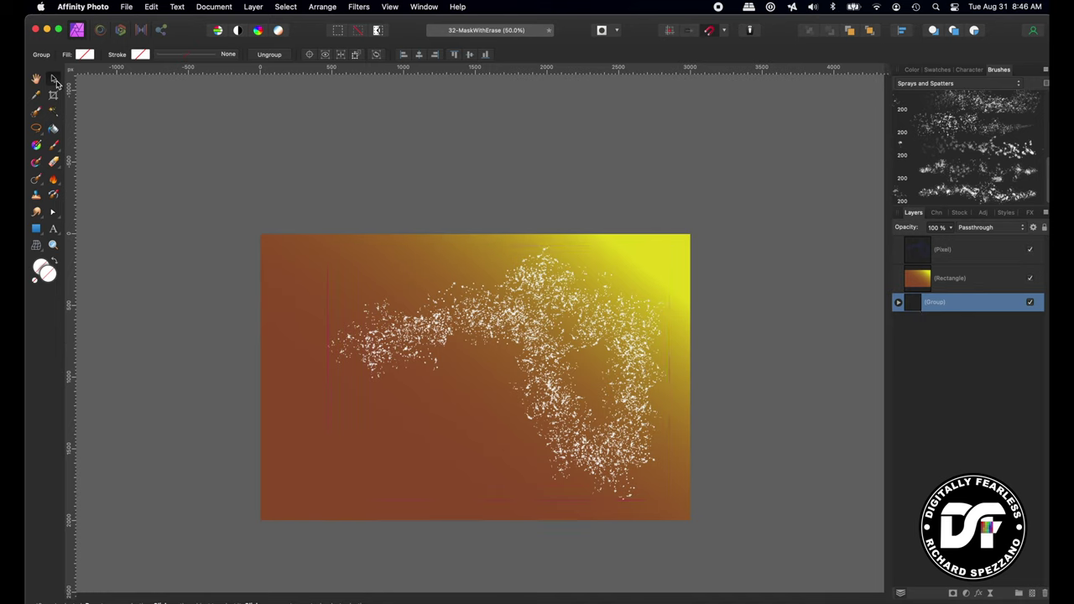
left_click(254, 7)
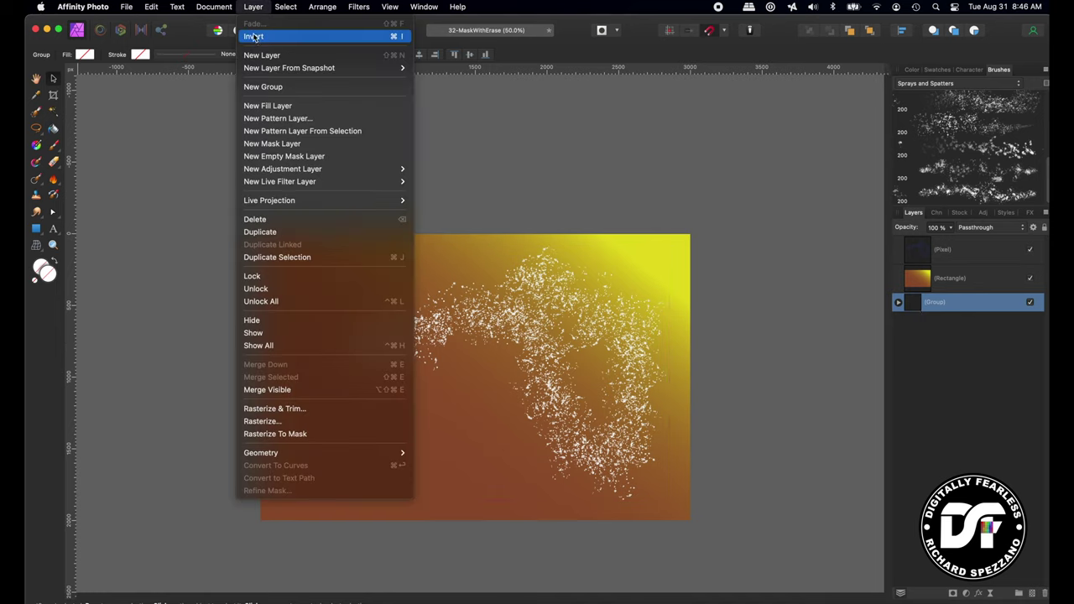
- Add a blue Fill layer, then group the Erase pixel layer with the gradient rectangle
left_click(258, 107)
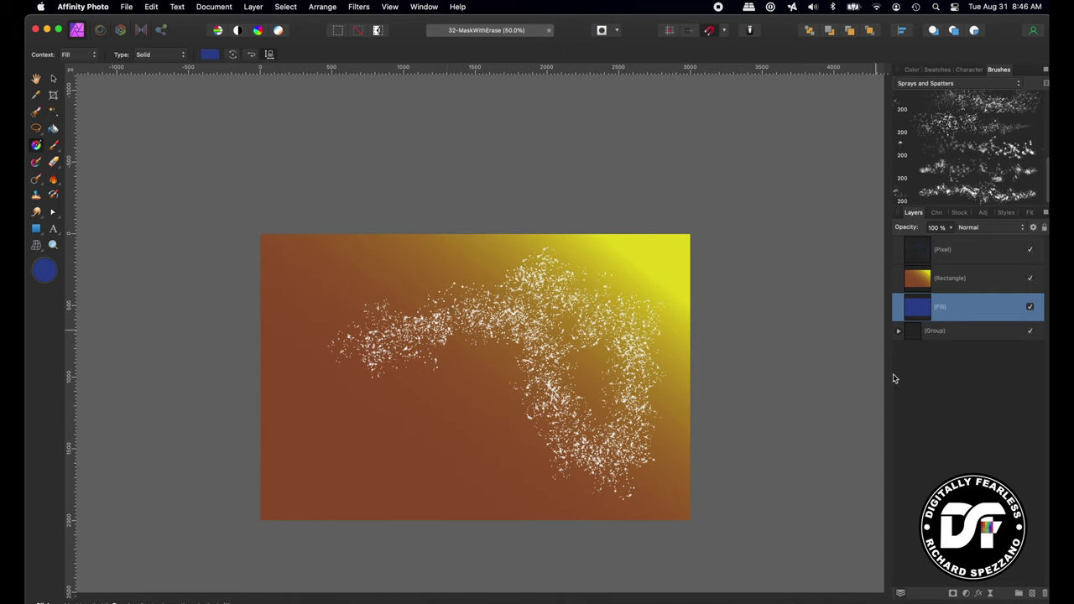
left_click(921, 277)
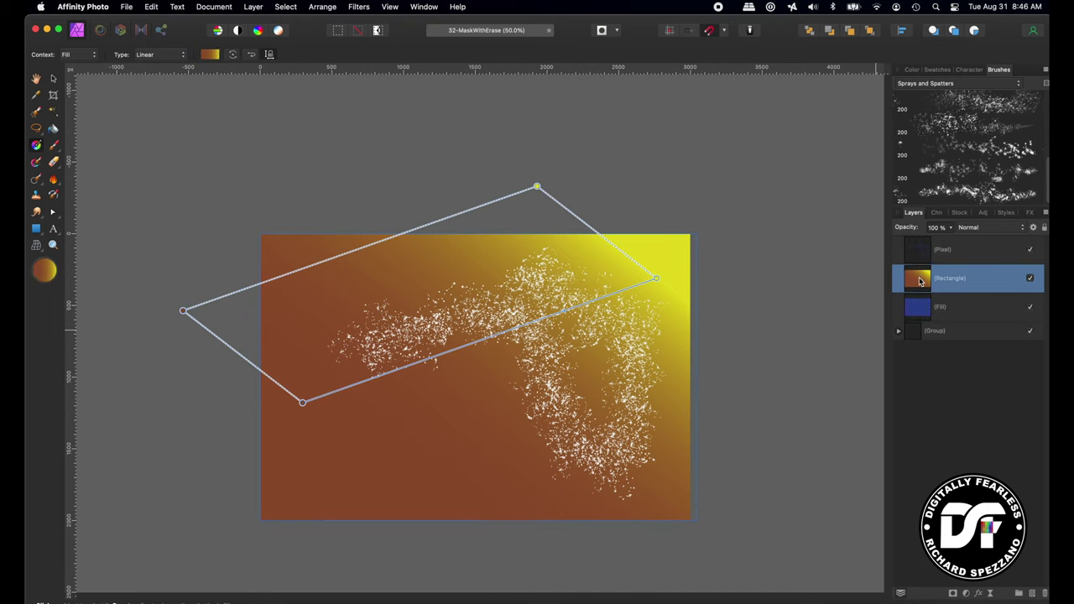
left_click(924, 257, "shift")
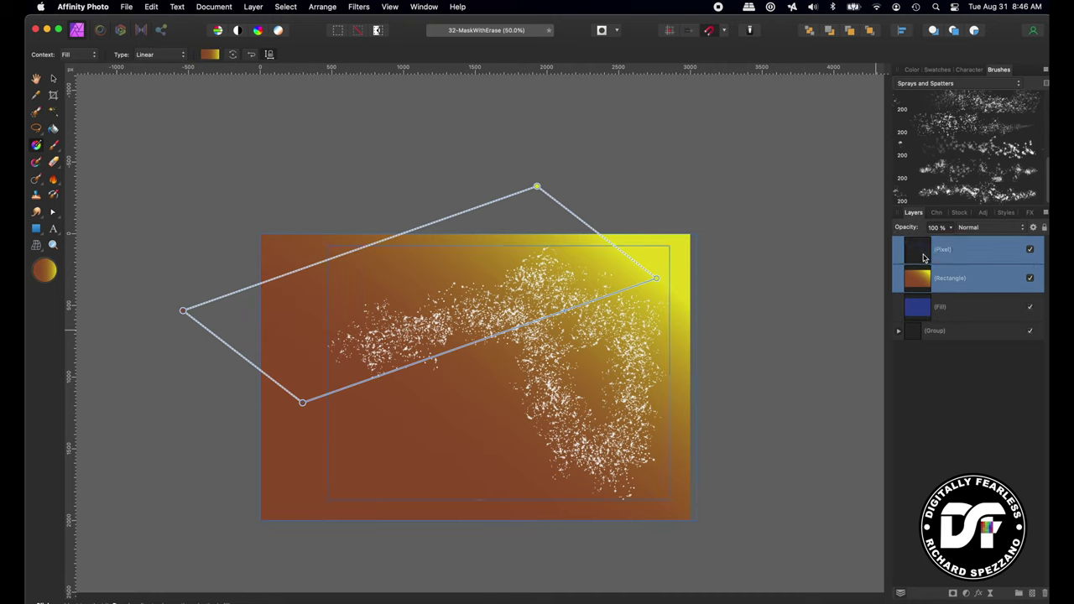
key("super+g")
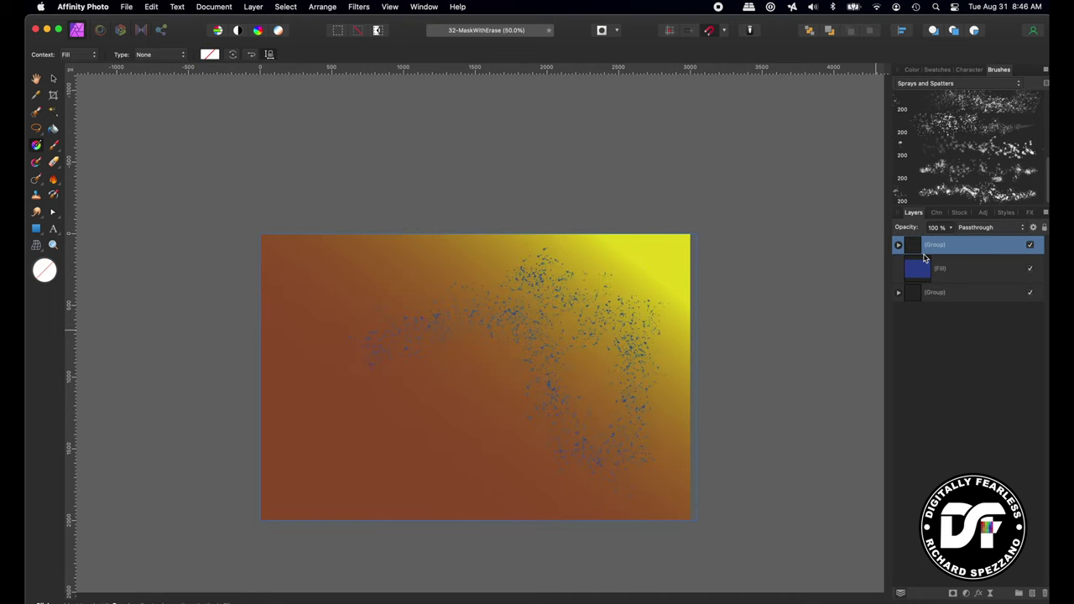
- Spray more erased speckles across the gradient's left and centre on the Erase layer
left_click(921, 271)
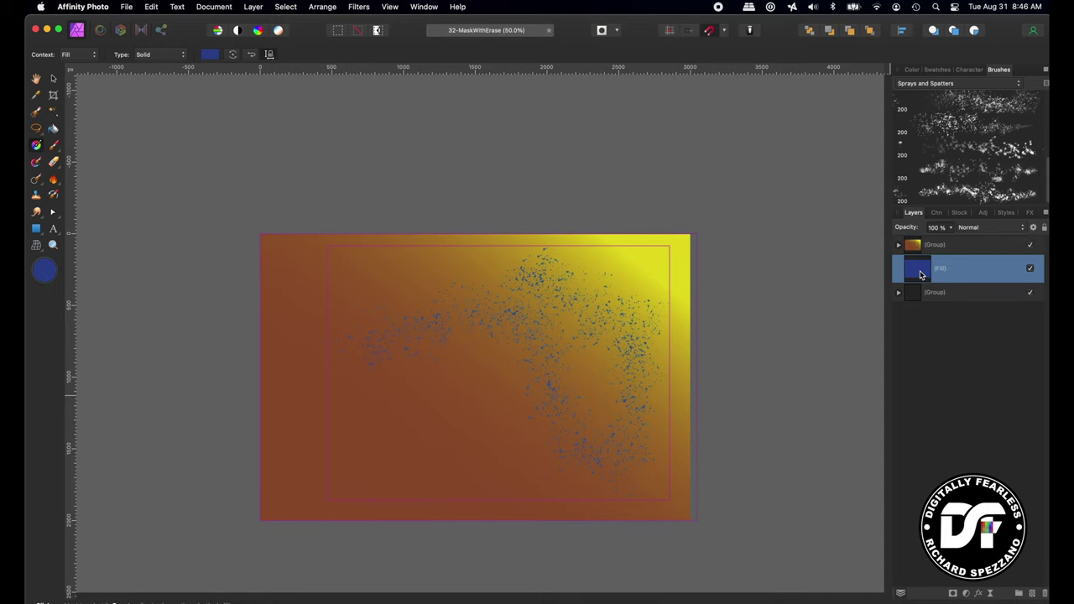
left_click(899, 244)
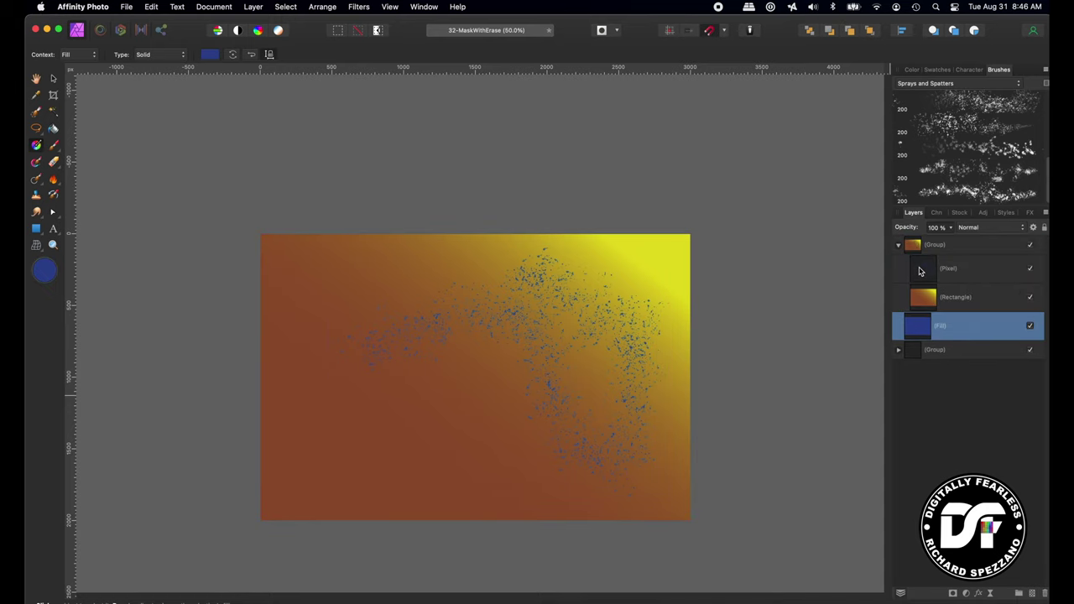
left_click(921, 270)
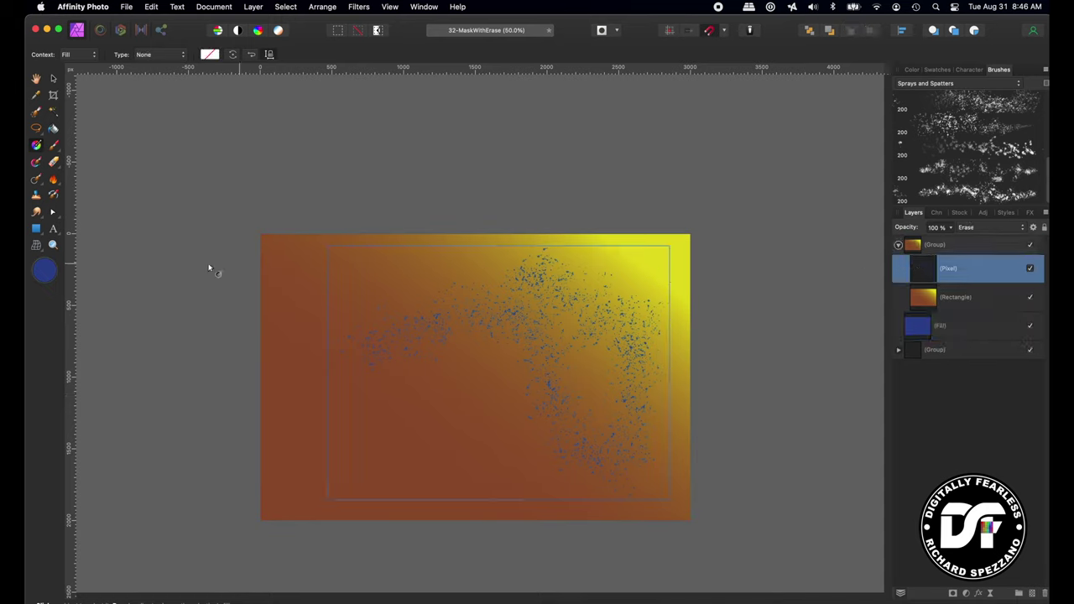
left_click(53, 148)
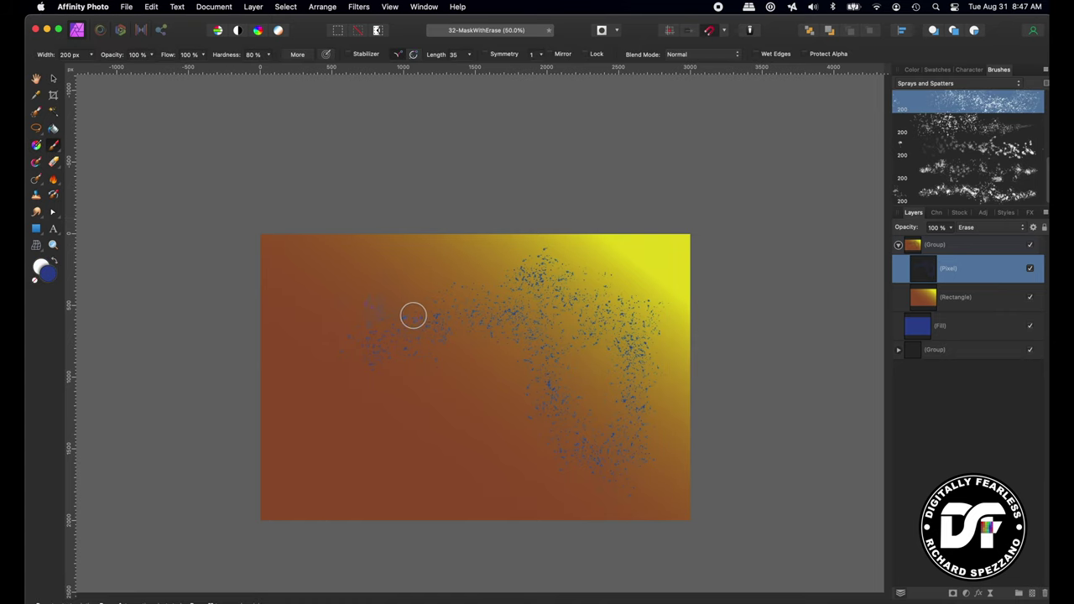
mouse_move(474, 286)
left_mouse_down()
mouse_move(398, 341)
mouse_move(362, 398)
mouse_move(369, 372)
mouse_move(274, 205)
mouse_move(278, 307)
mouse_move(255, 336)
mouse_move(328, 241)
mouse_move(472, 238)
mouse_move(512, 252)
mouse_move(369, 311)
mouse_move(290, 241)
mouse_move(729, 221)
left_mouse_up()
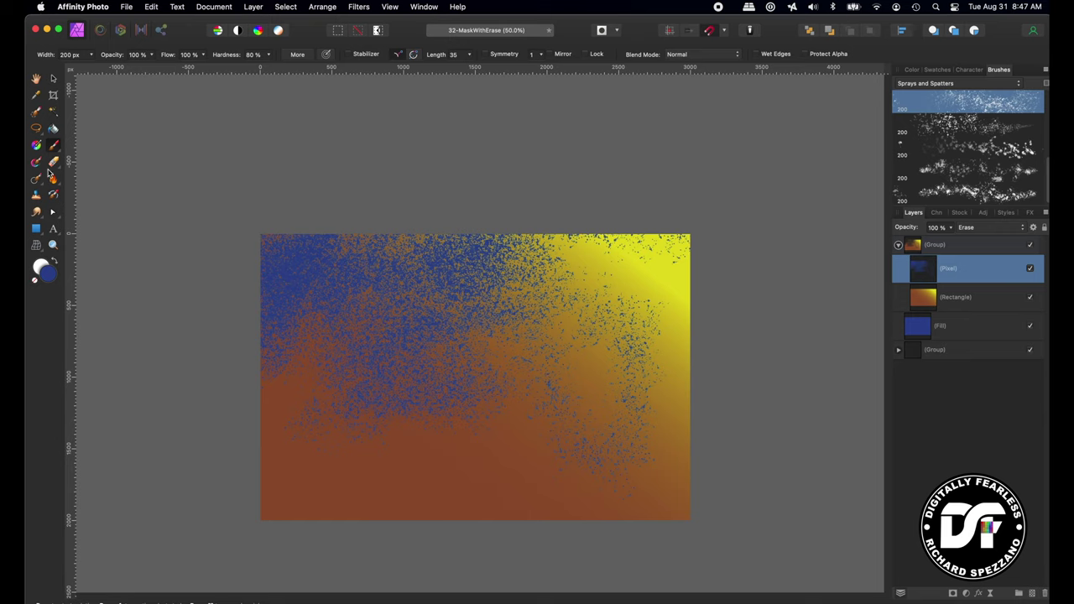
- Switch the Brushes panel category from Sprays and Spatters to Basic
left_click(946, 82)
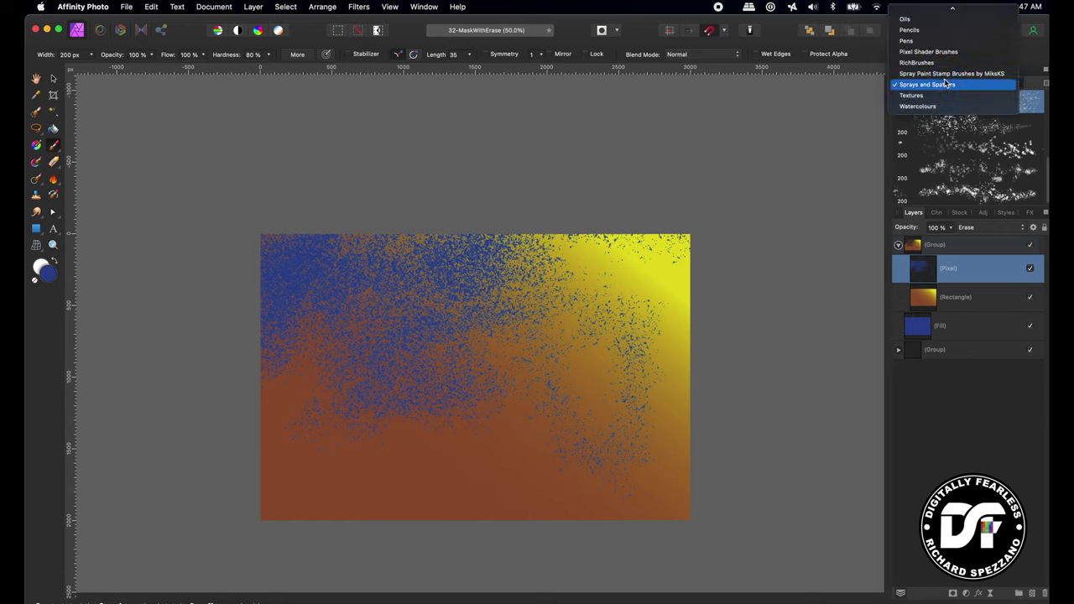
scroll(927, 104, "up", 5)
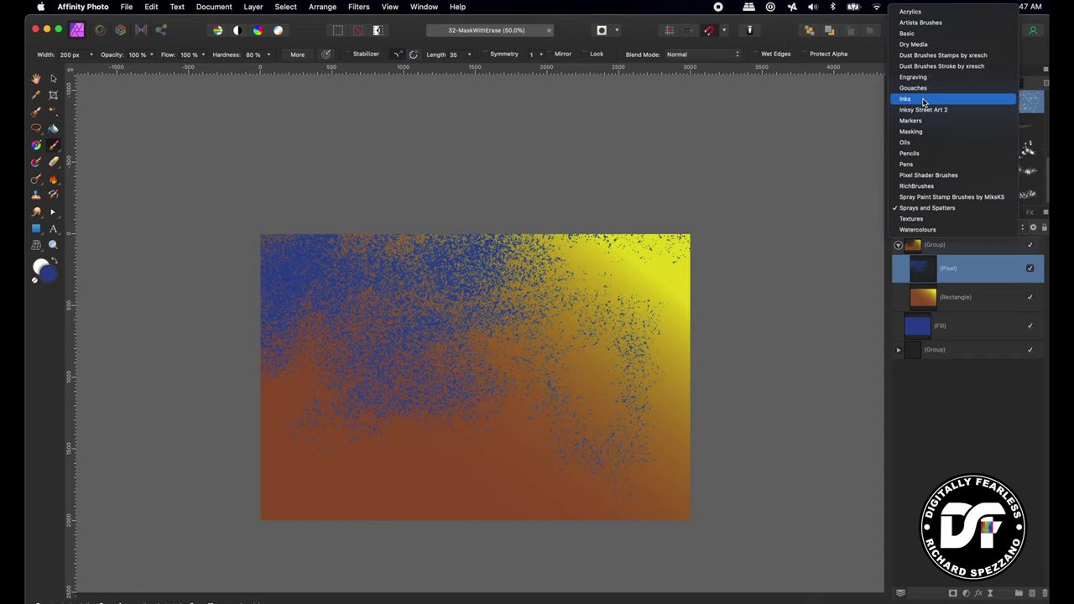
left_click(922, 35)
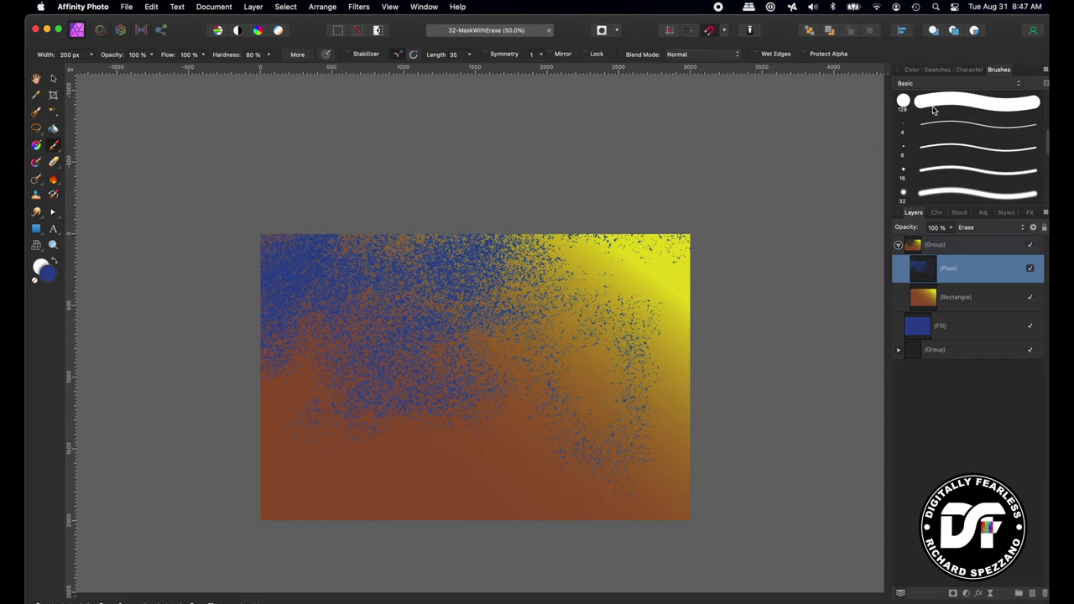
- Paint two thick erase strokes across the gradient with the 128 px hard round brush
left_click(934, 108)
mouse_move(334, 452)
left_mouse_down()
mouse_move(529, 431)
mouse_move(526, 461)
left_mouse_up()
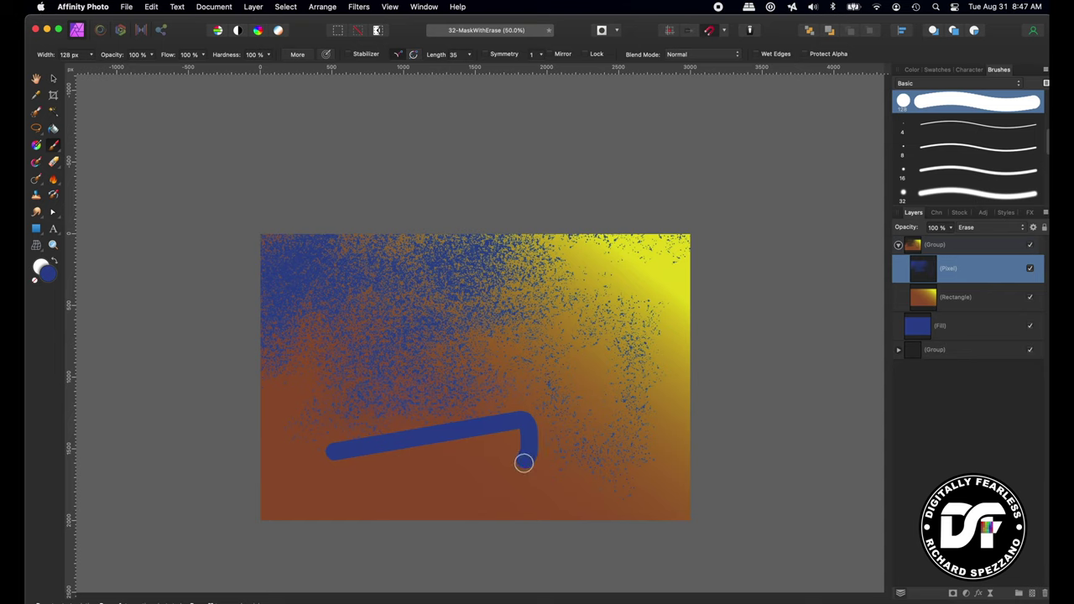
mouse_move(598, 345)
left_mouse_down()
mouse_move(401, 314)
mouse_move(349, 289)
mouse_move(374, 273)
mouse_move(237, 302)
mouse_move(382, 388)
mouse_move(541, 350)
mouse_move(529, 409)
mouse_move(646, 374)
left_mouse_up()
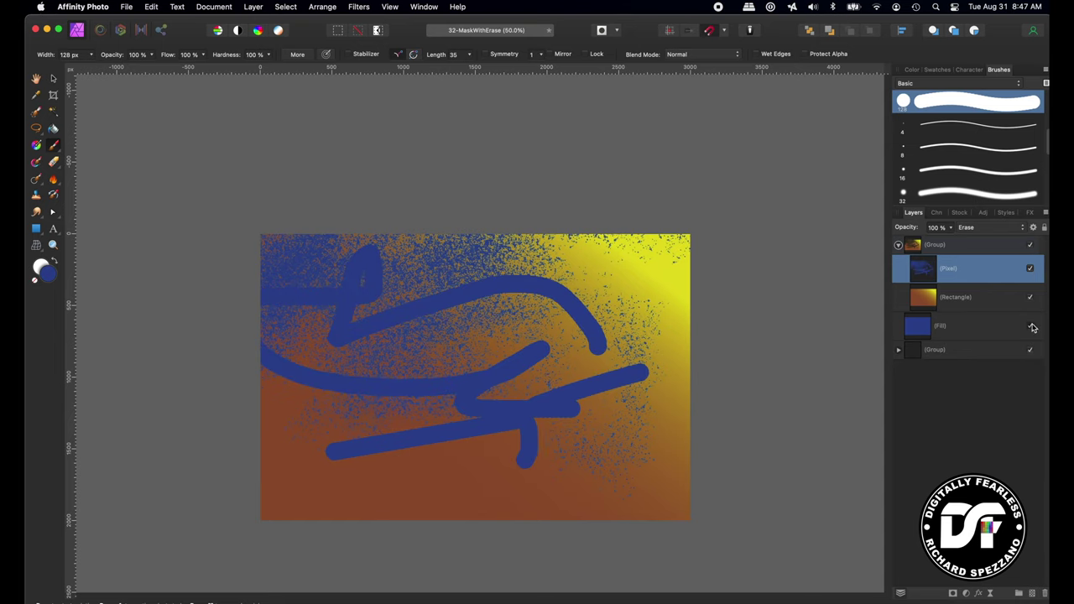
- Hide the blue Fill layer so erased areas show transparency, undoing a stray dab
left_click(1032, 327)
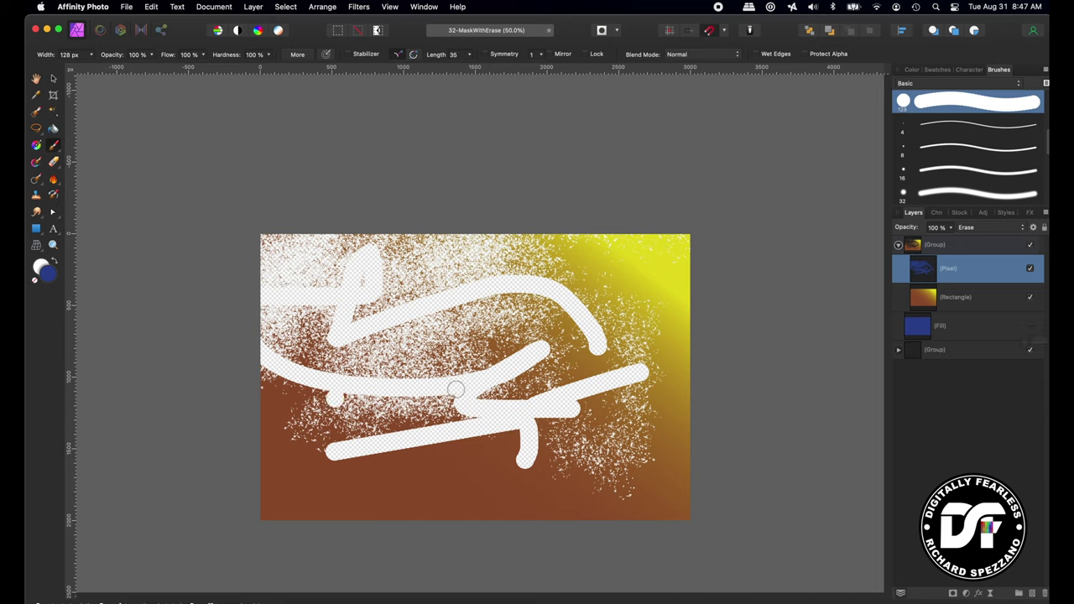
left_click(540, 317)
key("super+z")
left_click(53, 78)
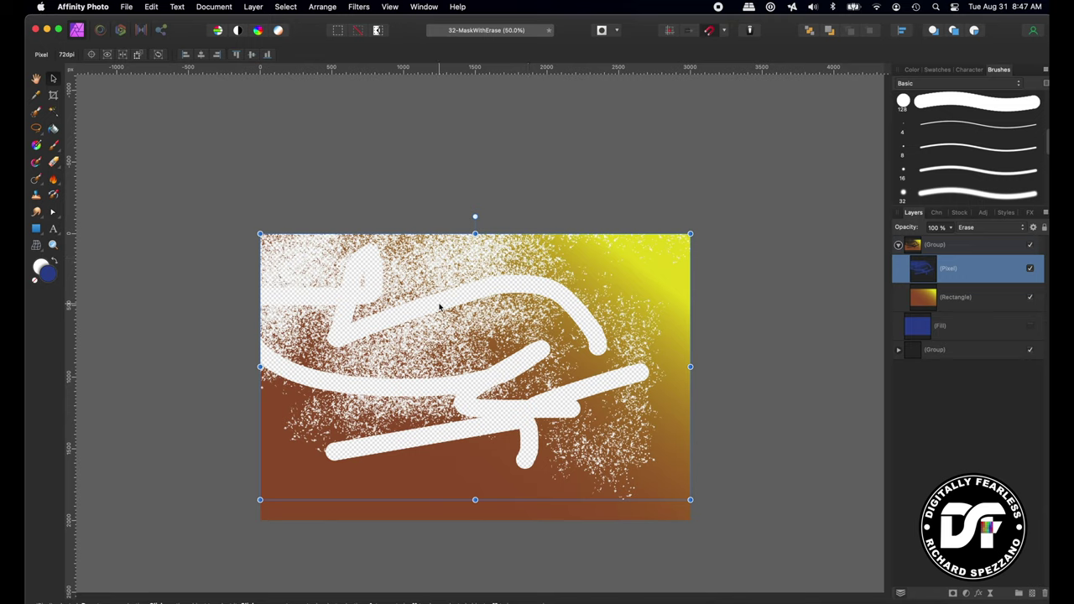
- Merge the Erase layer into the rectangle, delete it, ungroup the empty group, and expand the image group
key("super+e")
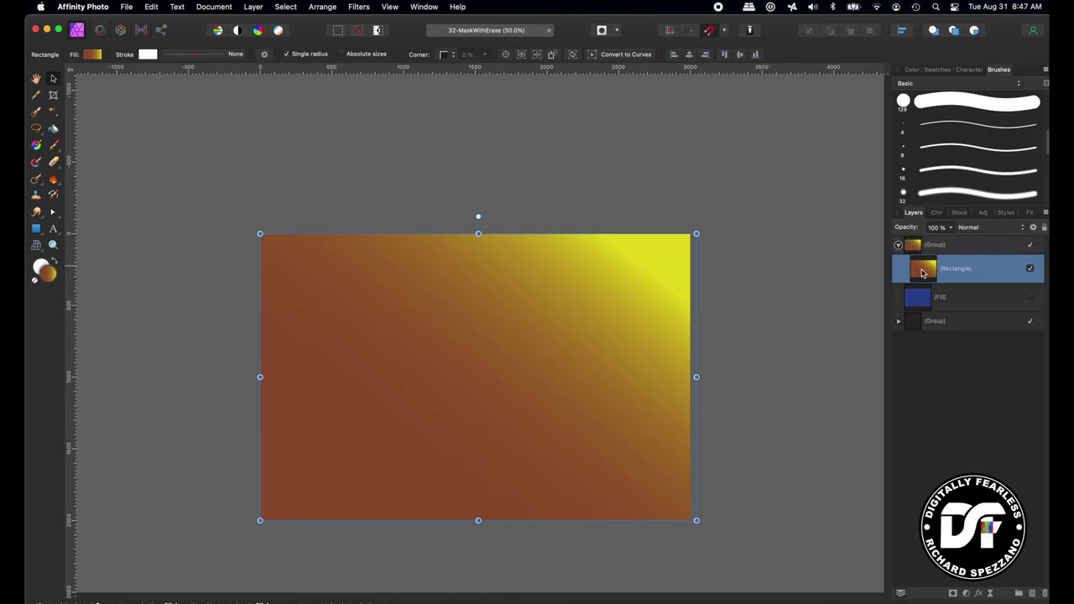
key("Delete")
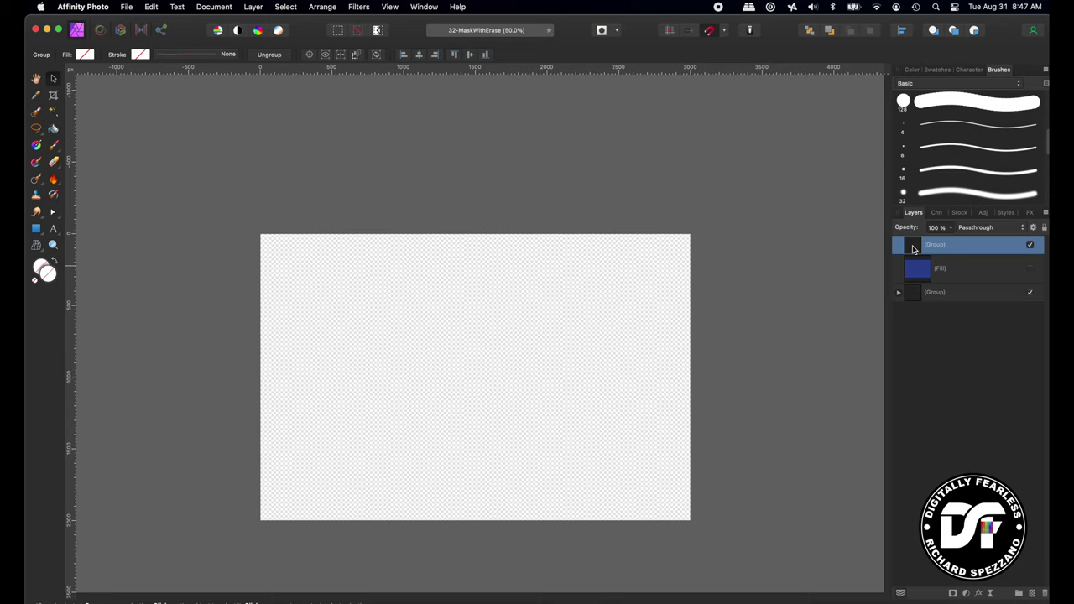
key("super+shift+g")
left_click(899, 273)
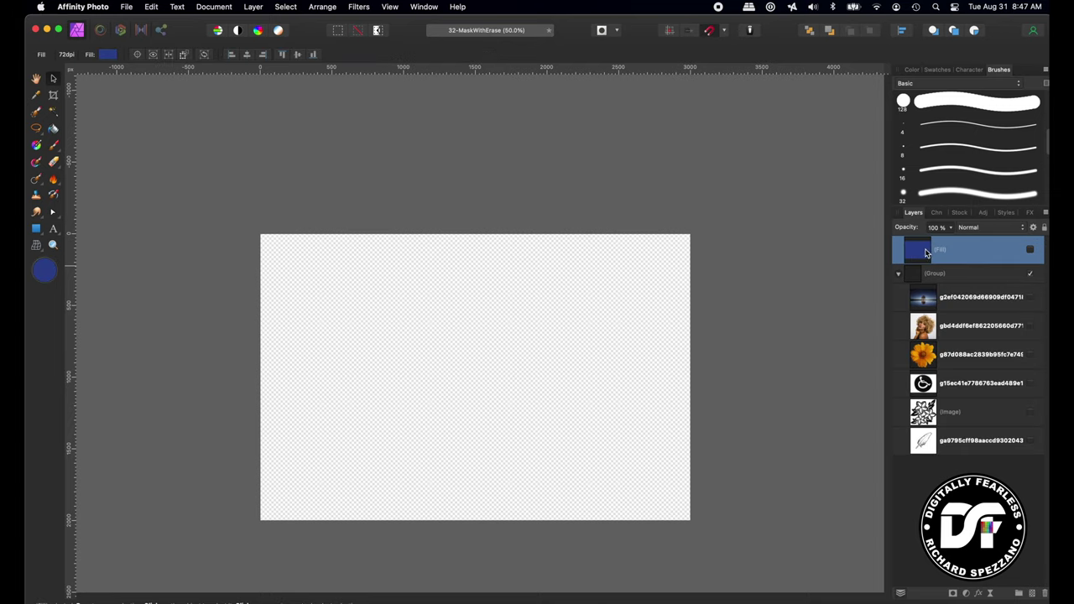
- Delete the blue Fill layer and place a visible copy of the flower above the image group
key("Delete")
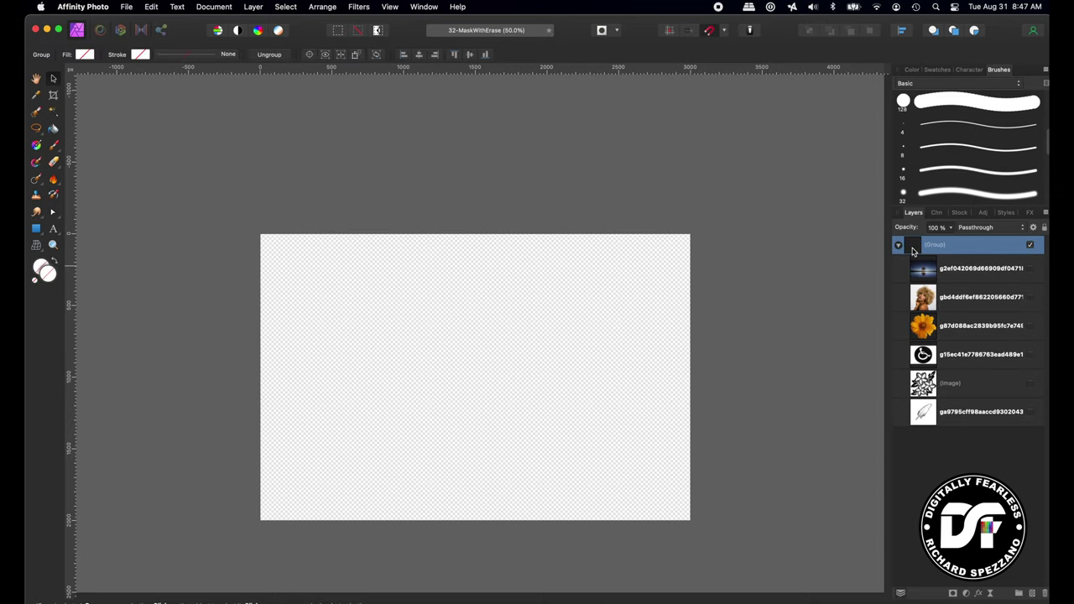
left_click(925, 330)
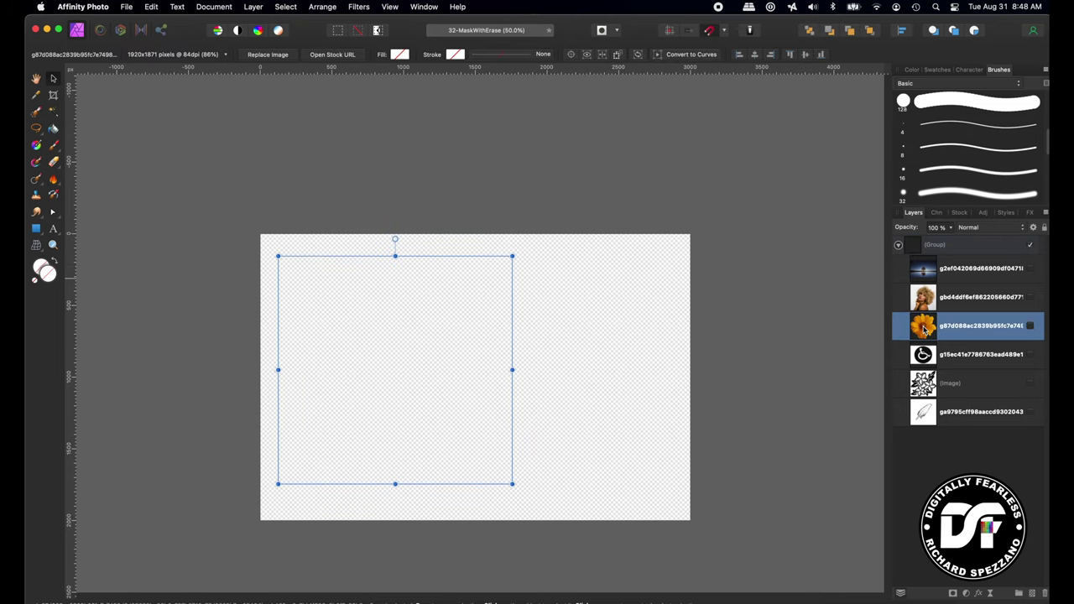
key("super+j")
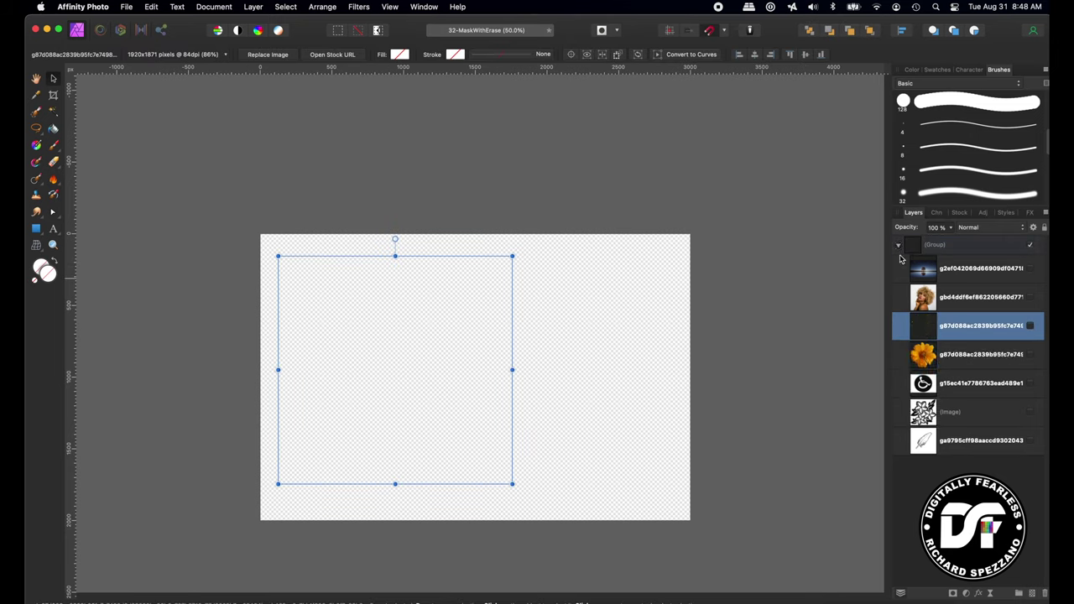
left_click_drag(922, 325, 909, 241)
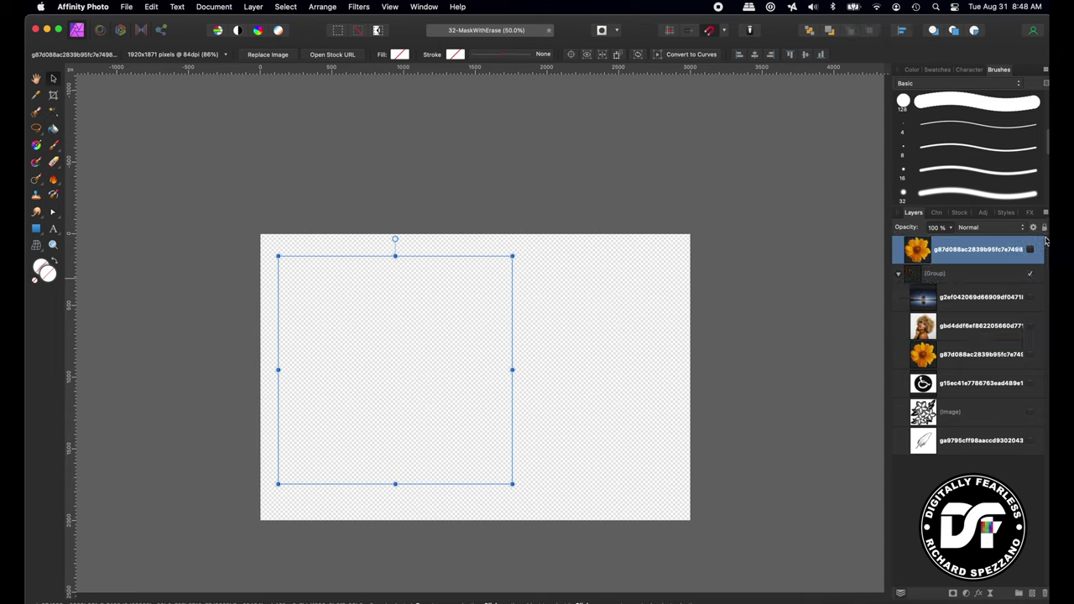
left_click(1032, 251)
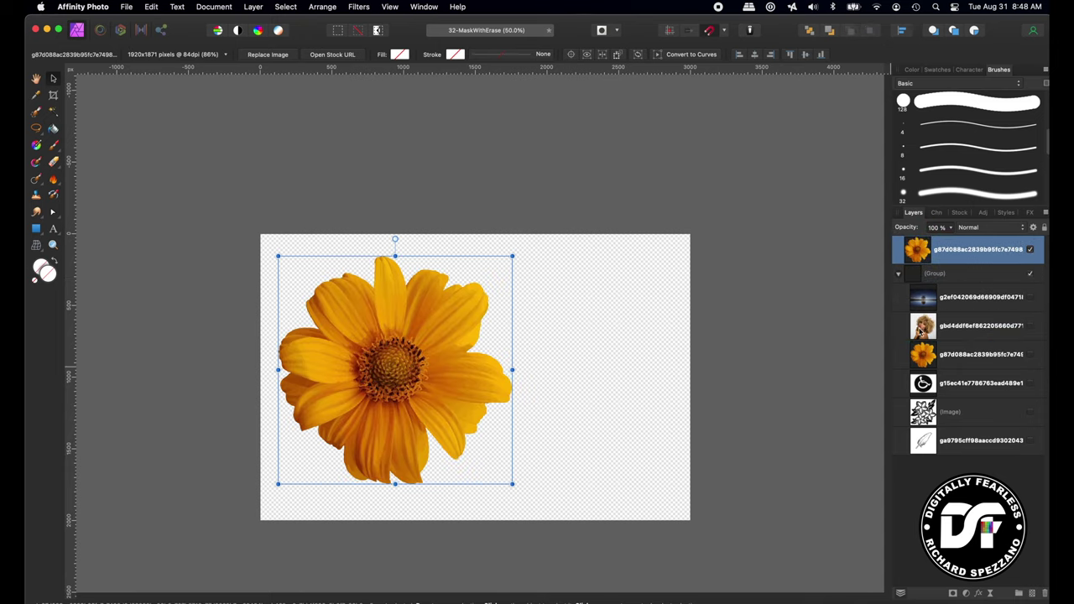
- Add a visible portrait copy above the group, aligned over the flower centre and stacked beneath the flower
left_click(922, 332)
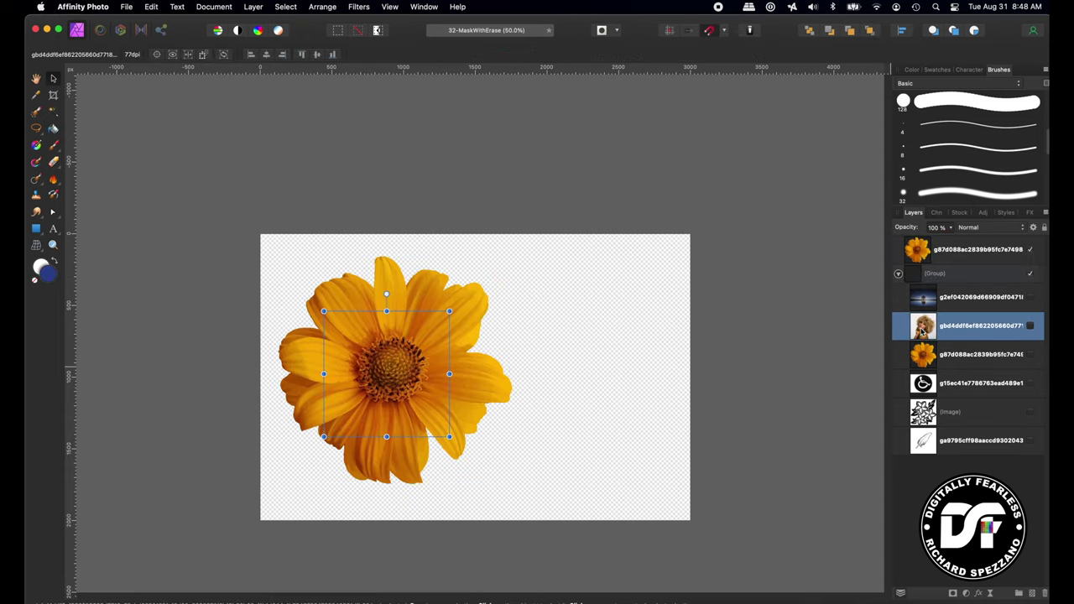
left_click(1033, 328)
key("super+j")
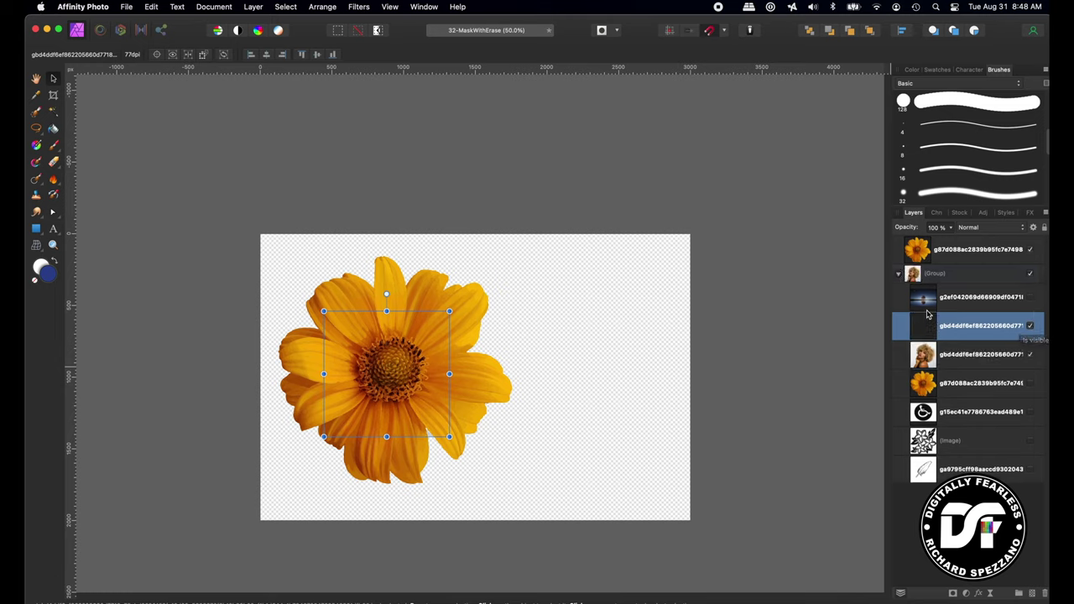
left_click_drag(927, 330, 916, 242)
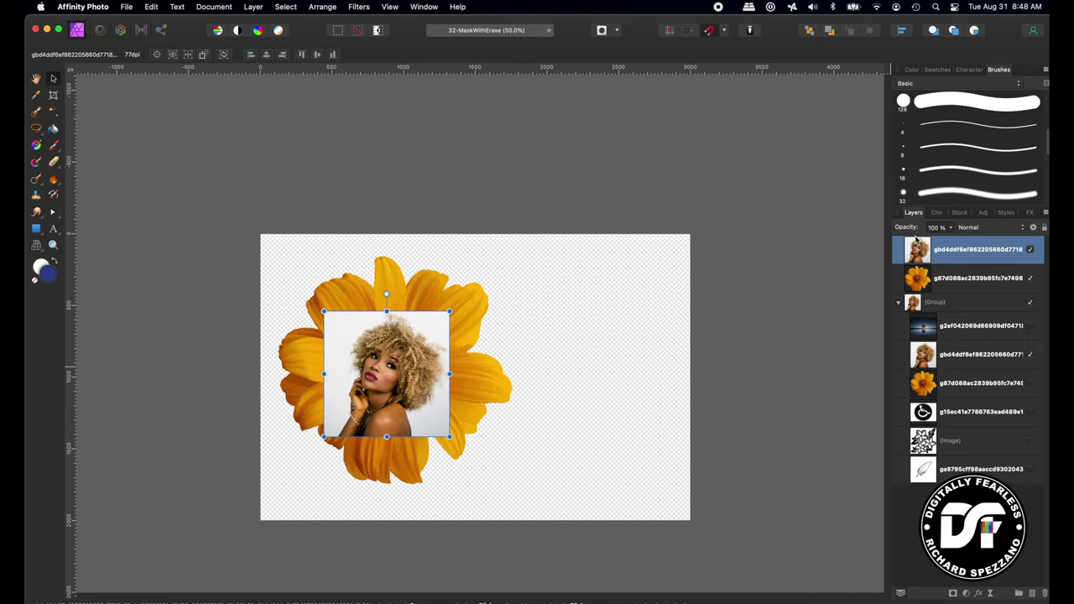
left_click(899, 303)
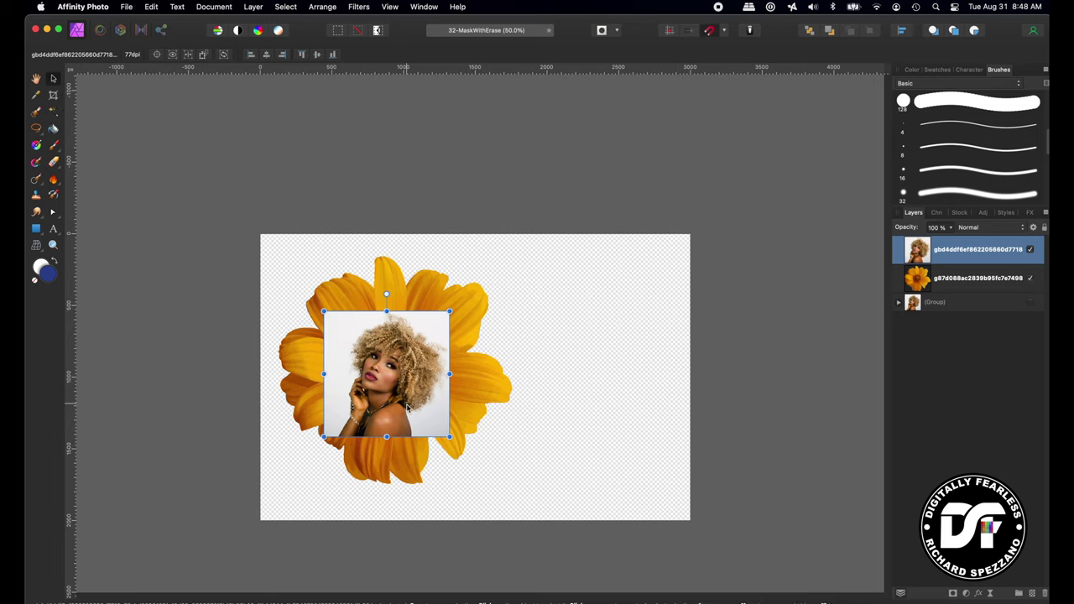
mouse_move(384, 378)
left_mouse_down()
mouse_move(388, 366)
mouse_move(473, 336)
mouse_move(351, 391)
mouse_move(388, 371)
left_mouse_up()
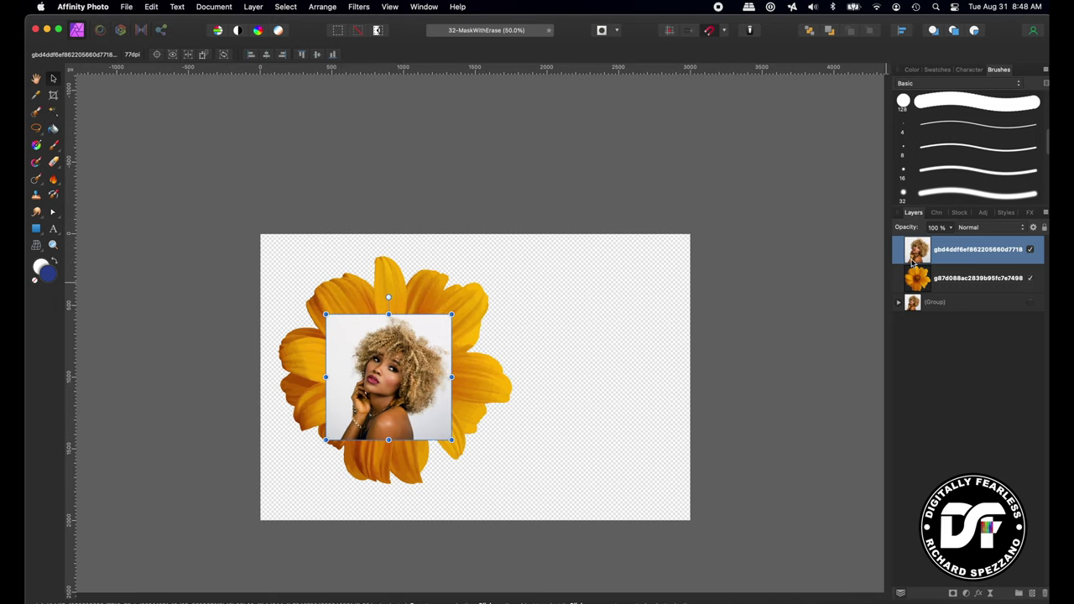
left_click_drag(919, 252, 911, 296)
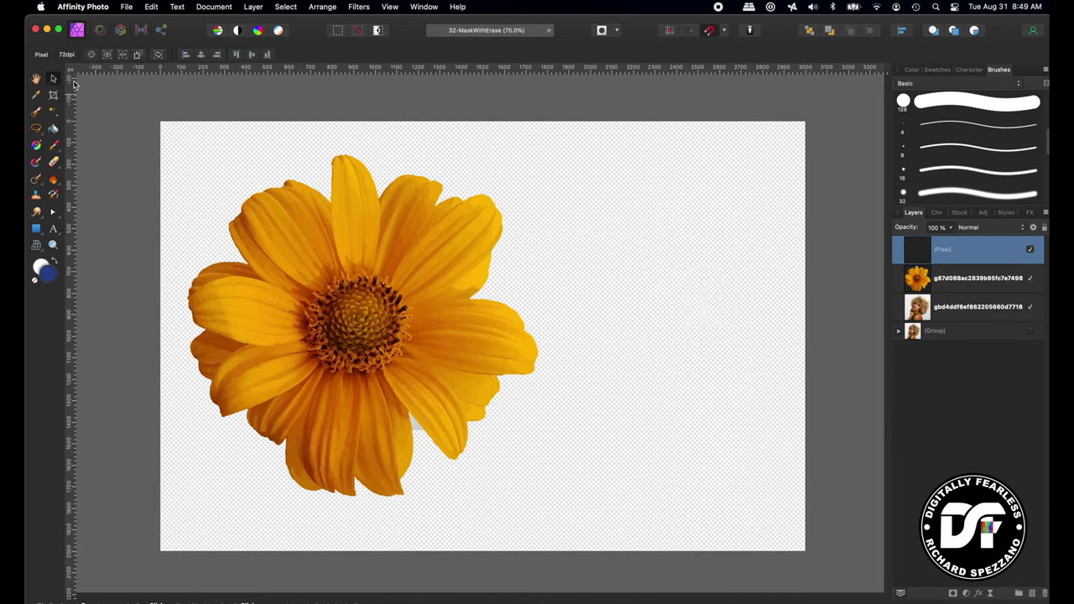
- Group the empty pixel layer with the sunflower layer, then select the pixel layer inside it
left_click(936, 284, "shift")
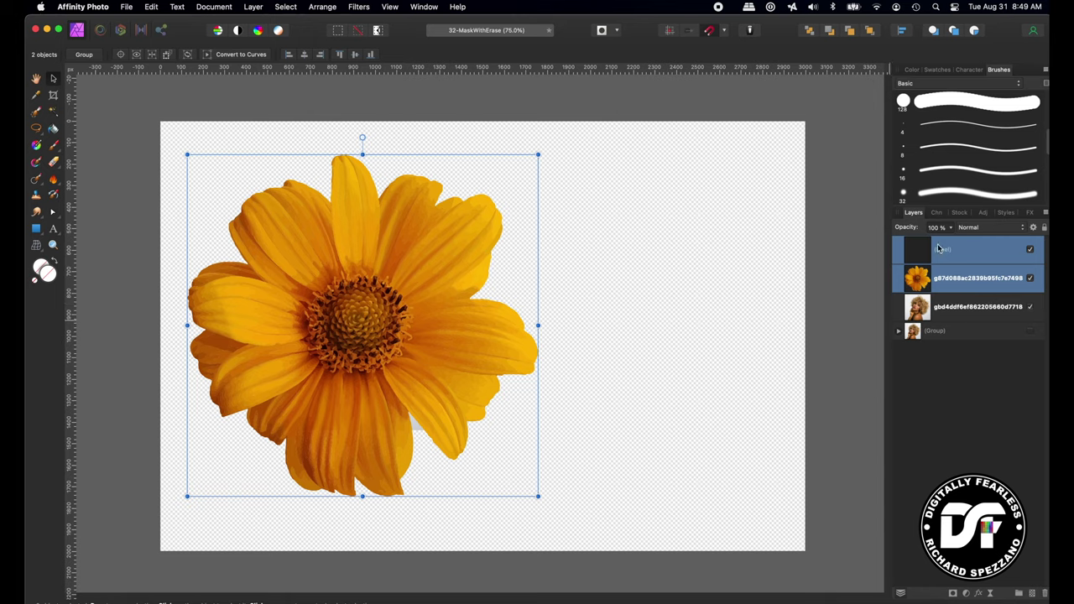
key("super+g")
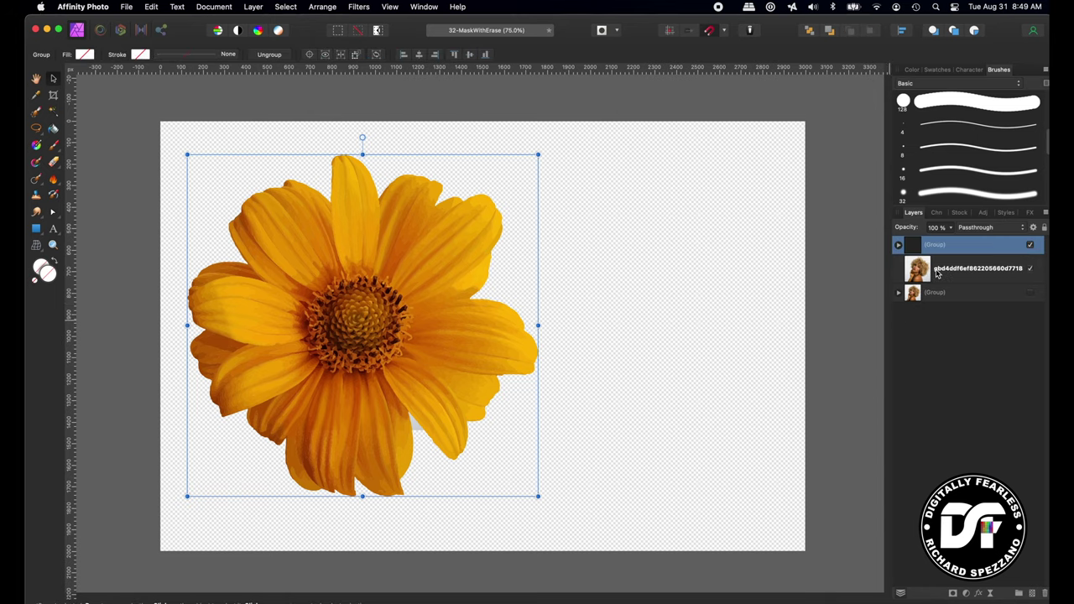
left_click(899, 245)
left_click(911, 267)
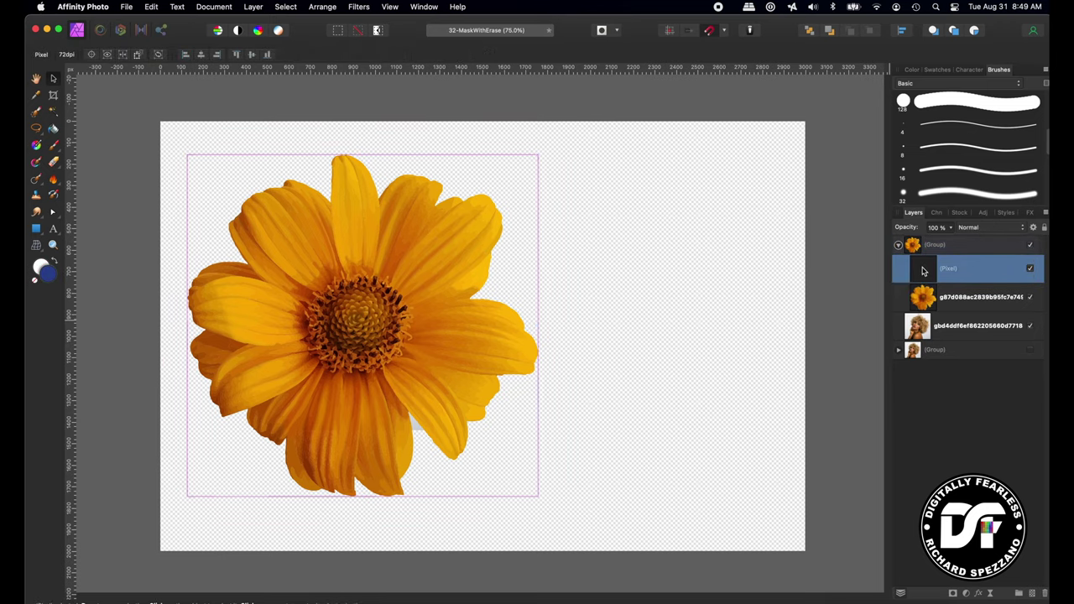
- Paint a blue patch over the sunflower's centre with the enlarged soft 64 px Basic round brush
left_click(55, 147)
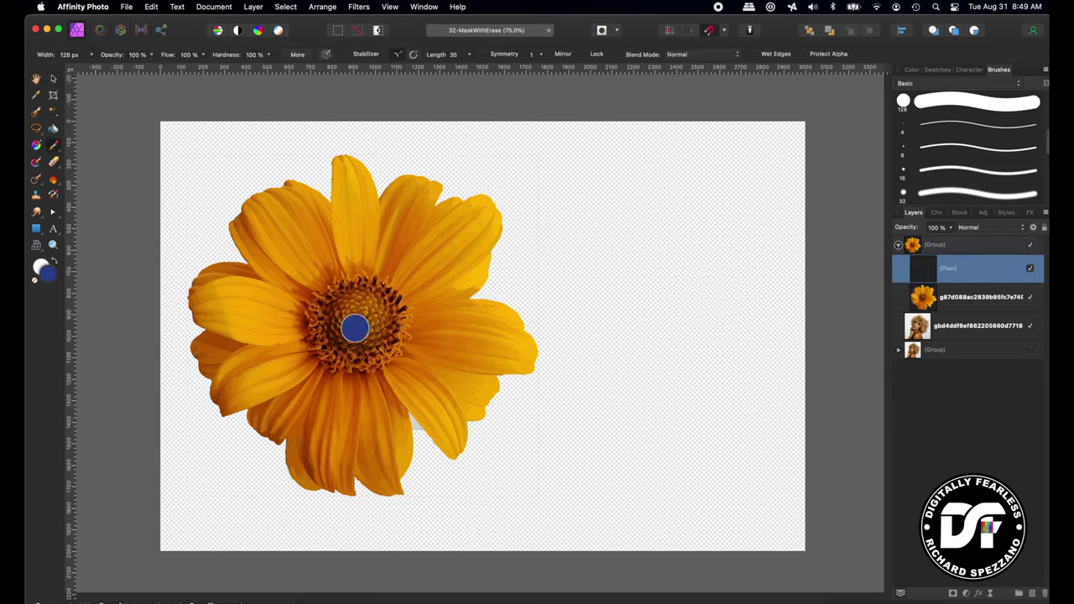
left_click(931, 84)
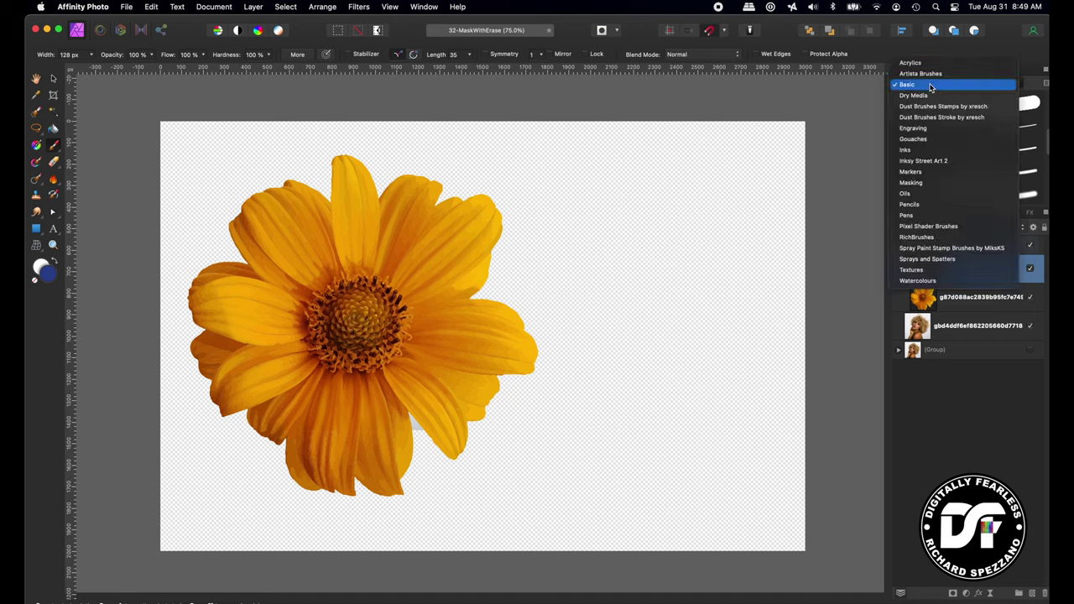
left_click(930, 86)
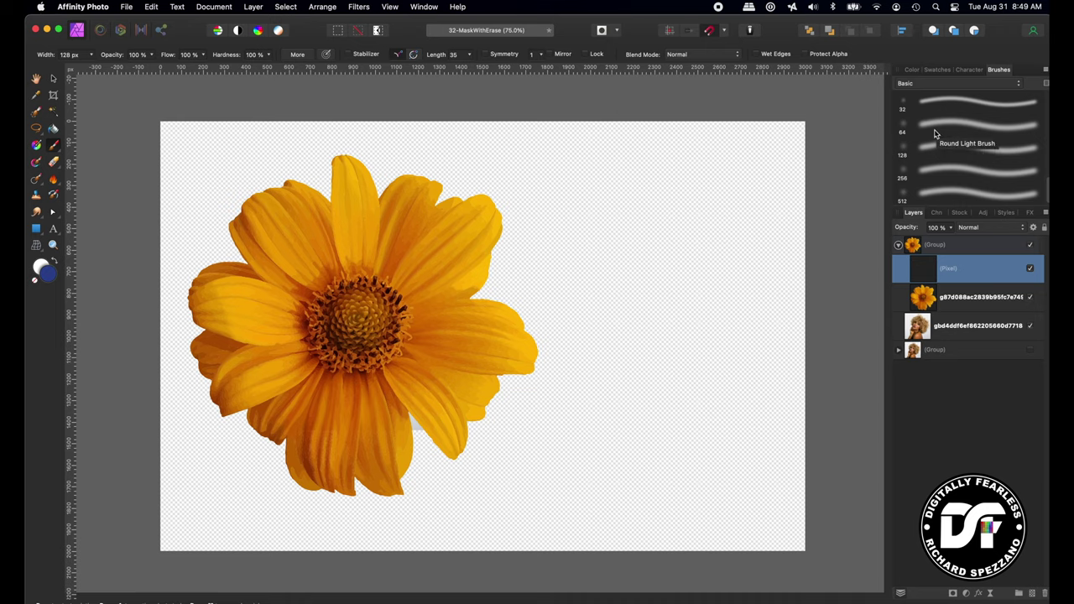
left_click(936, 126)
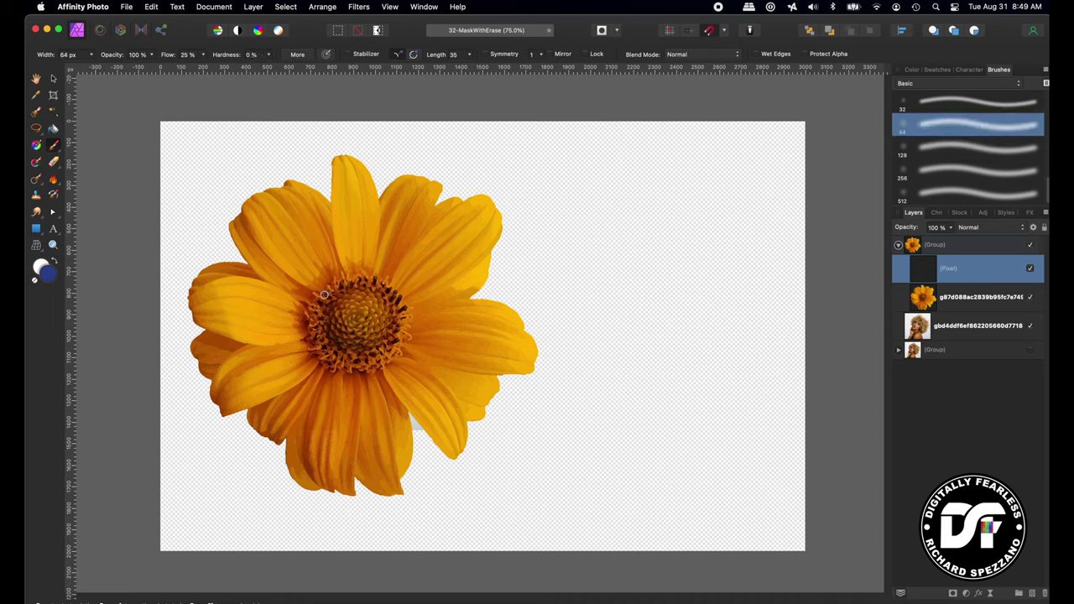
key("bracketright")
key("bracketright")
key("bracketright")
key("bracketright")
key("bracketright")
key("bracketright")
key("bracketright")
key("bracketright")
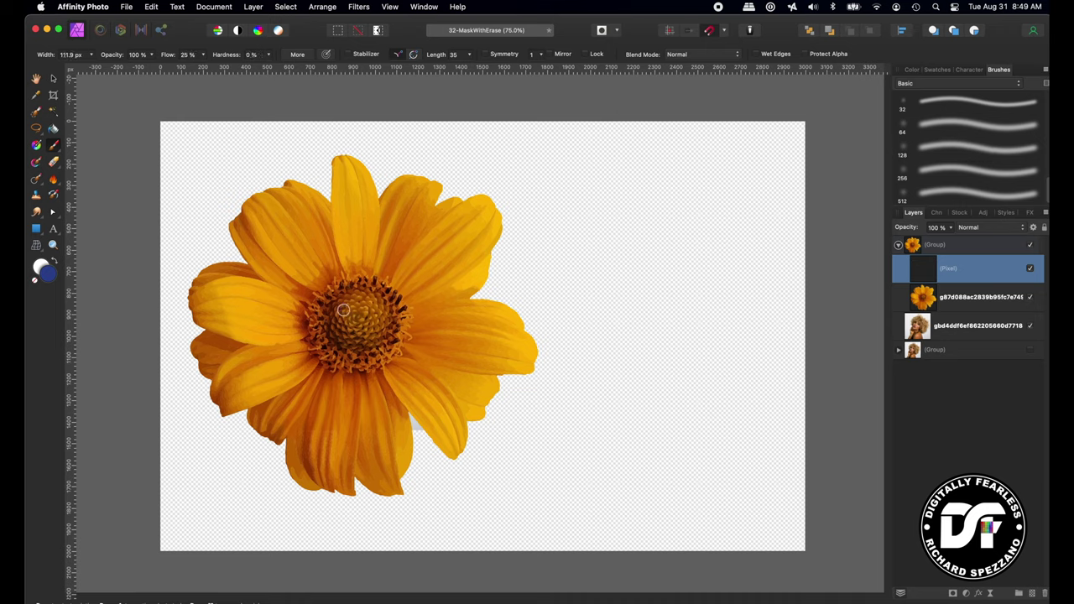
key("bracketright")
key("bracketright")
key("bracketright")
key("bracketright")
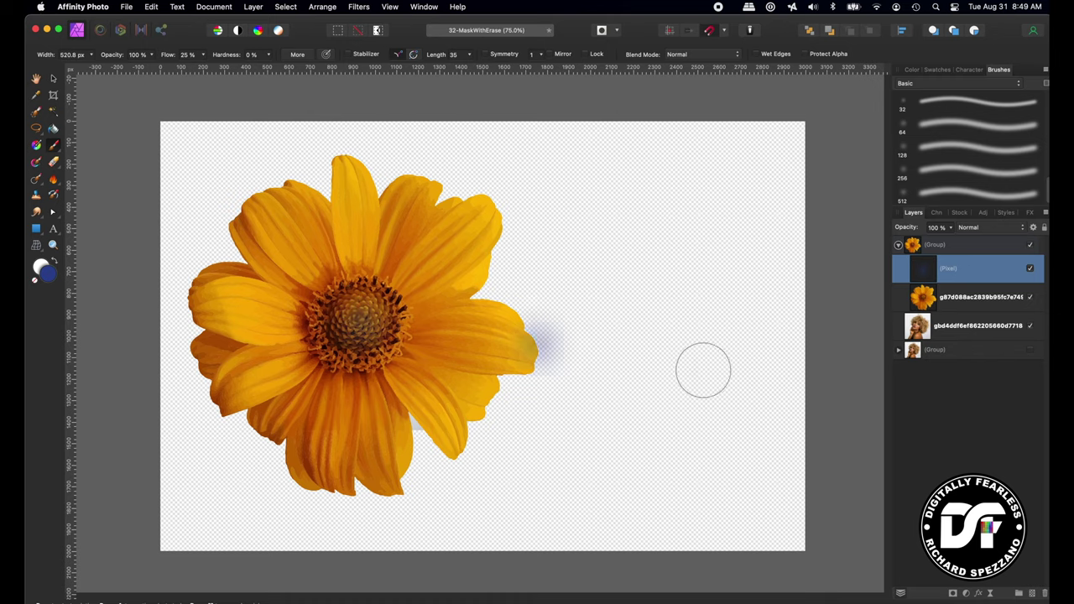
left_click_drag(334, 336, 367, 310)
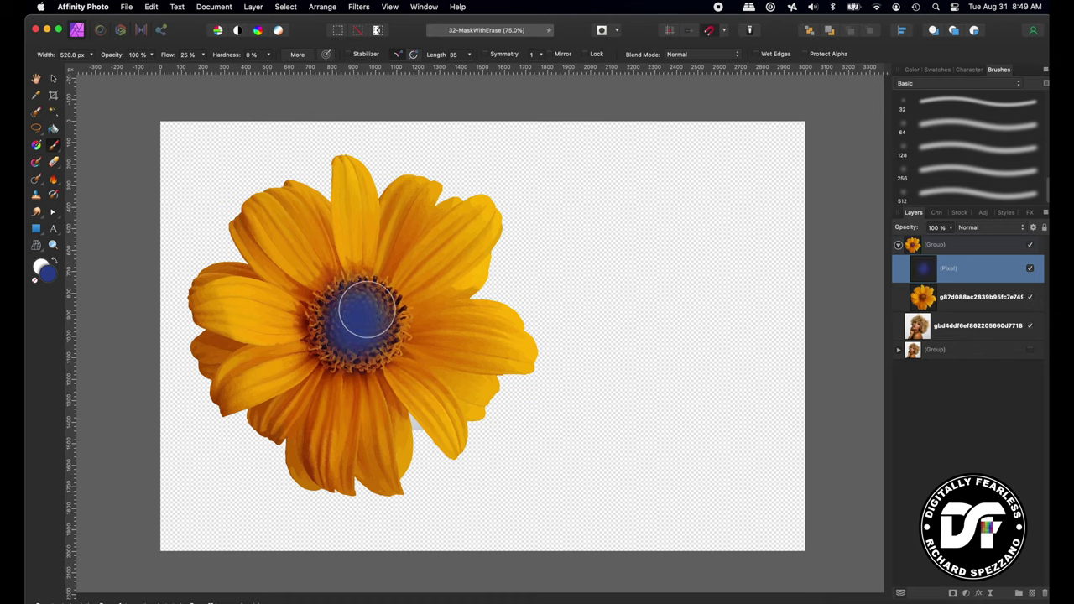
left_click(978, 228)
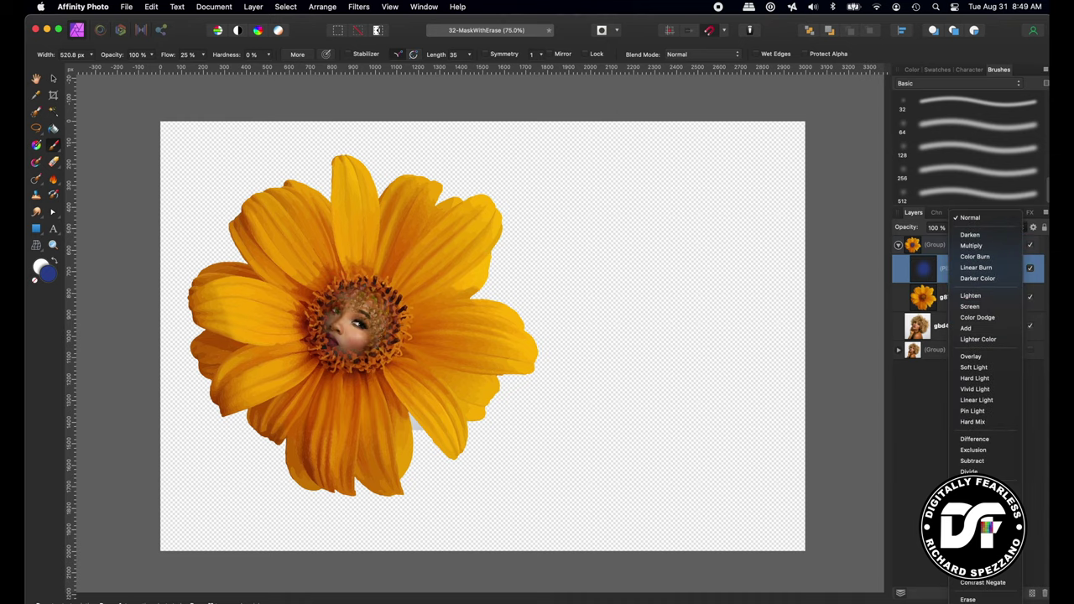
- Set the painted layer to Erase and paint over the flower centre to reveal the face
left_click(968, 599)
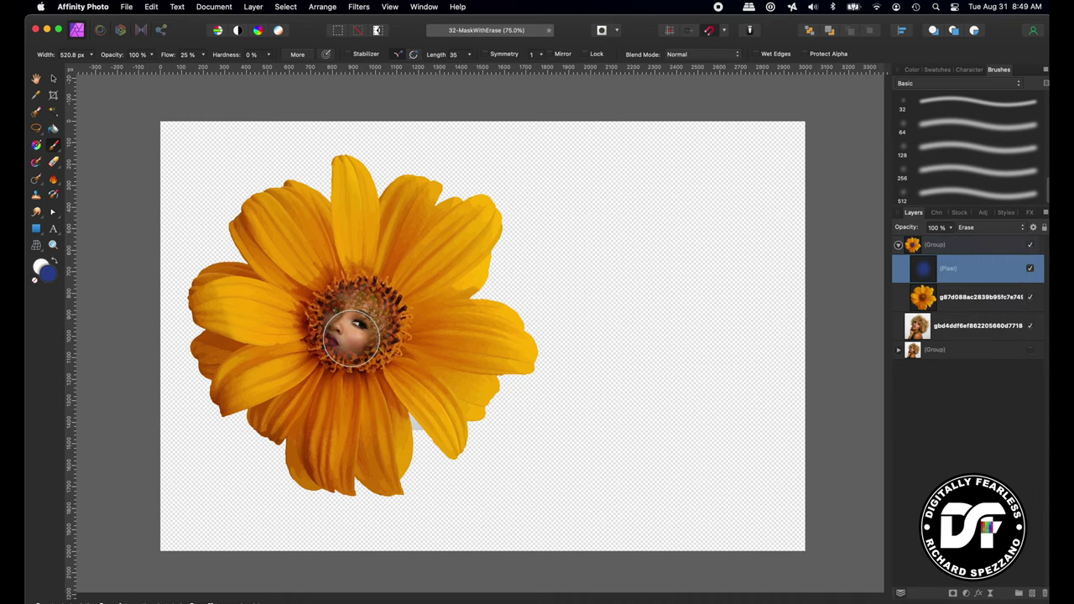
mouse_move(347, 318)
left_mouse_down()
mouse_move(370, 312)
mouse_move(378, 341)
mouse_move(348, 347)
mouse_move(325, 319)
mouse_move(340, 290)
mouse_move(369, 277)
mouse_move(394, 298)
mouse_move(385, 343)
mouse_move(335, 336)
left_mouse_up()
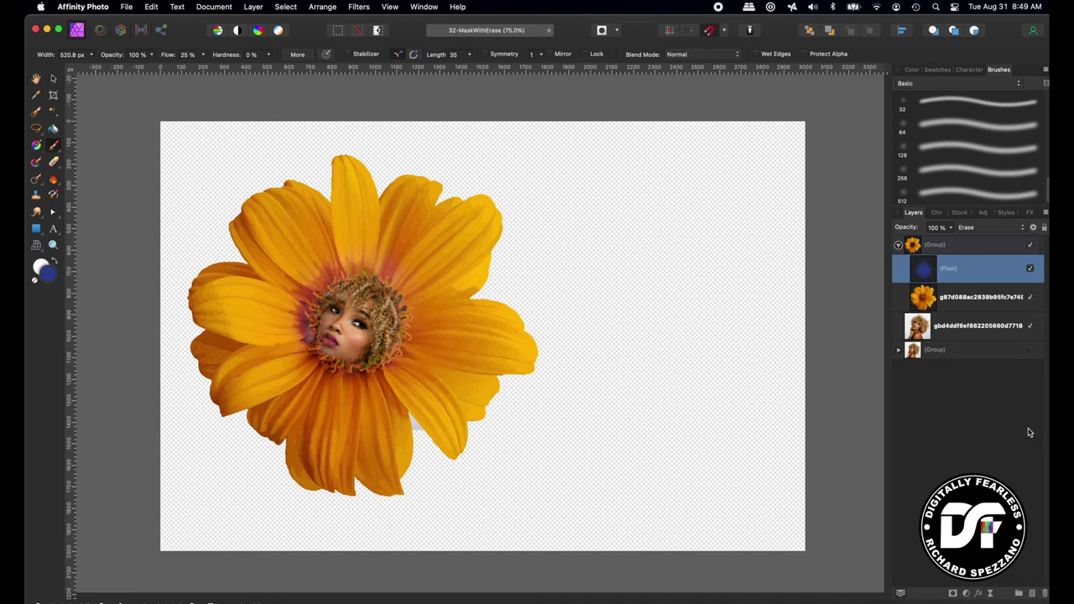
left_click(53, 78)
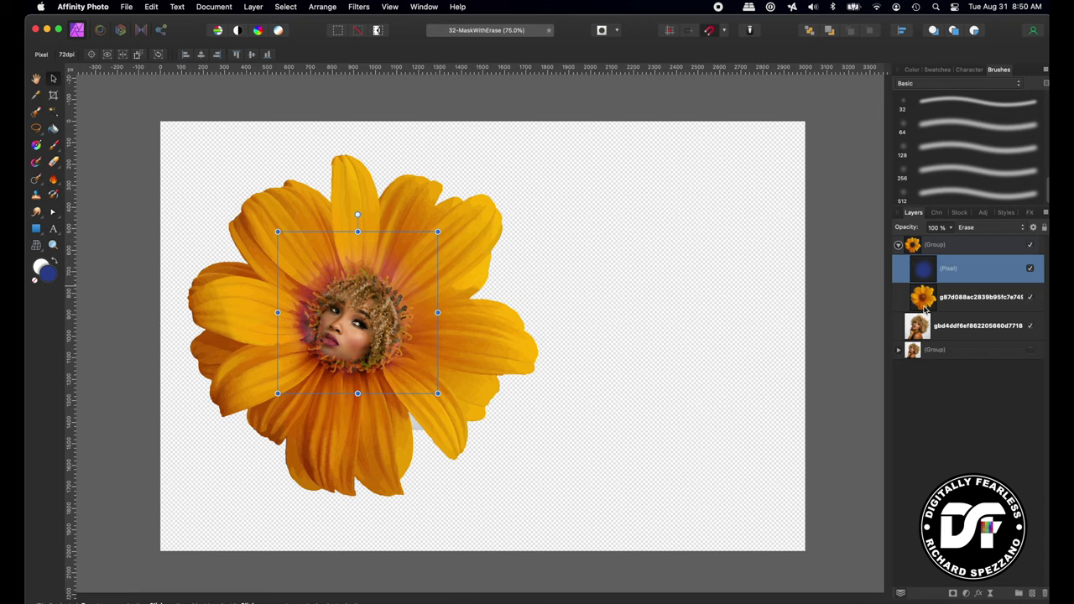
- Test erasing part of the paint, repaint the centre, then collapse the flower group and select the face layer
left_click(53, 161)
mouse_move(325, 334)
left_mouse_down()
mouse_move(282, 324)
mouse_move(298, 366)
mouse_move(368, 383)
mouse_move(404, 373)
mouse_move(422, 321)
mouse_move(443, 330)
mouse_move(434, 354)
mouse_move(347, 382)
left_mouse_up()
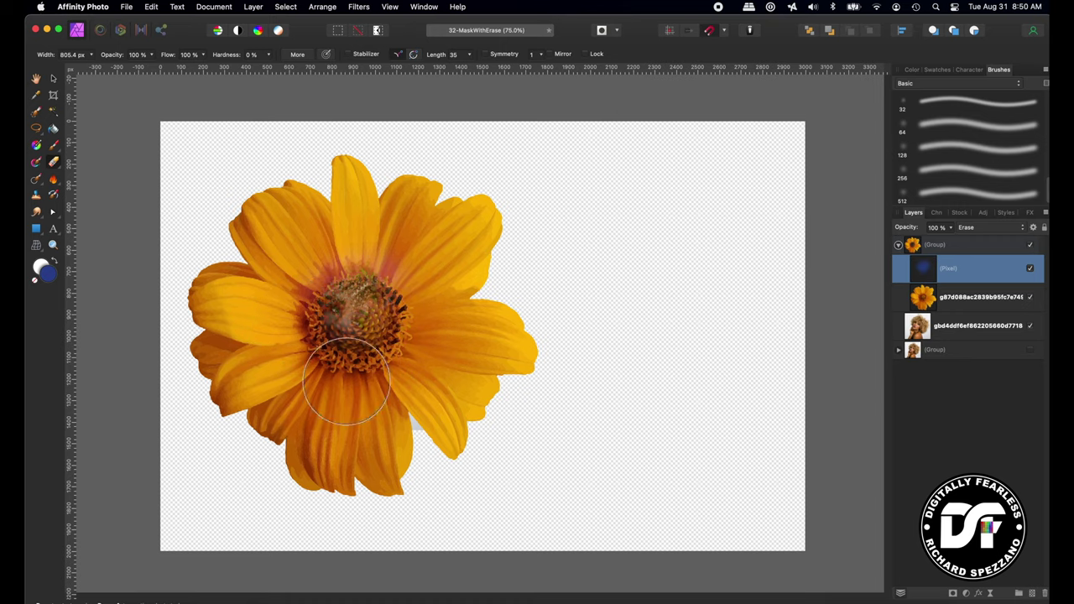
left_click(53, 146)
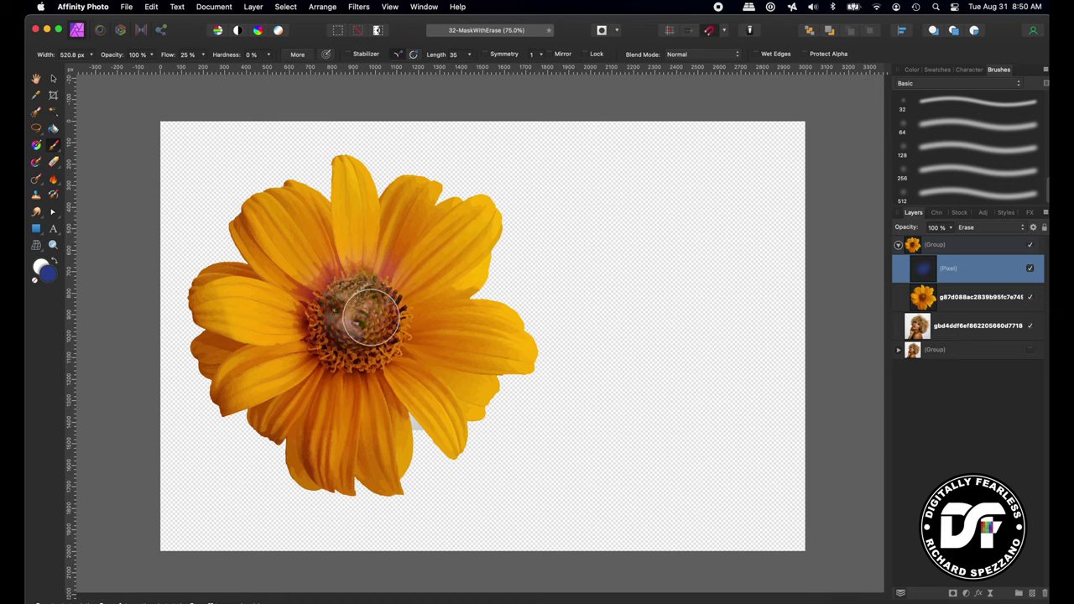
mouse_move(370, 316)
left_mouse_down()
mouse_move(349, 332)
mouse_move(345, 319)
mouse_move(474, 286)
mouse_move(416, 288)
mouse_move(356, 311)
mouse_move(332, 331)
mouse_move(351, 341)
mouse_move(321, 329)
mouse_move(356, 317)
left_mouse_up()
left_click(898, 245)
left_click(915, 271)
- Add a new blue Fill layer with the lower group selected
key("v")
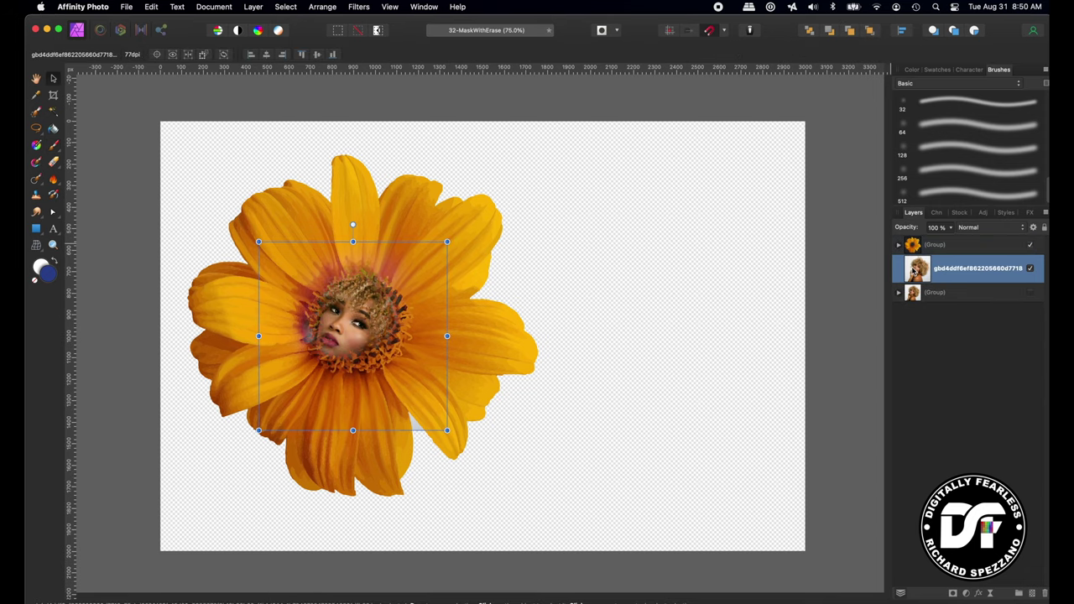
left_click(913, 292)
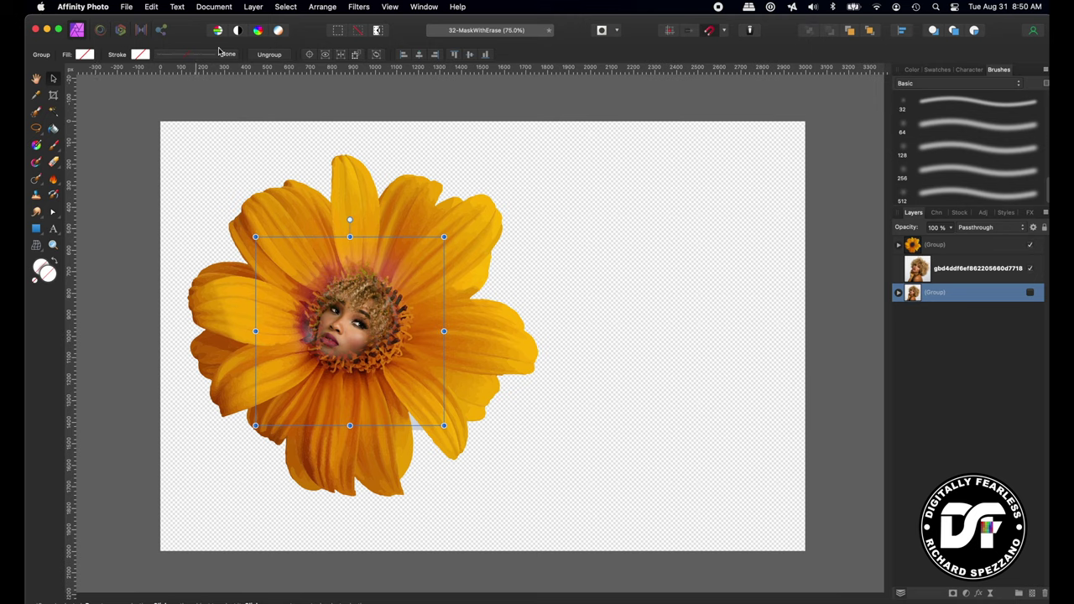
left_click(255, 6)
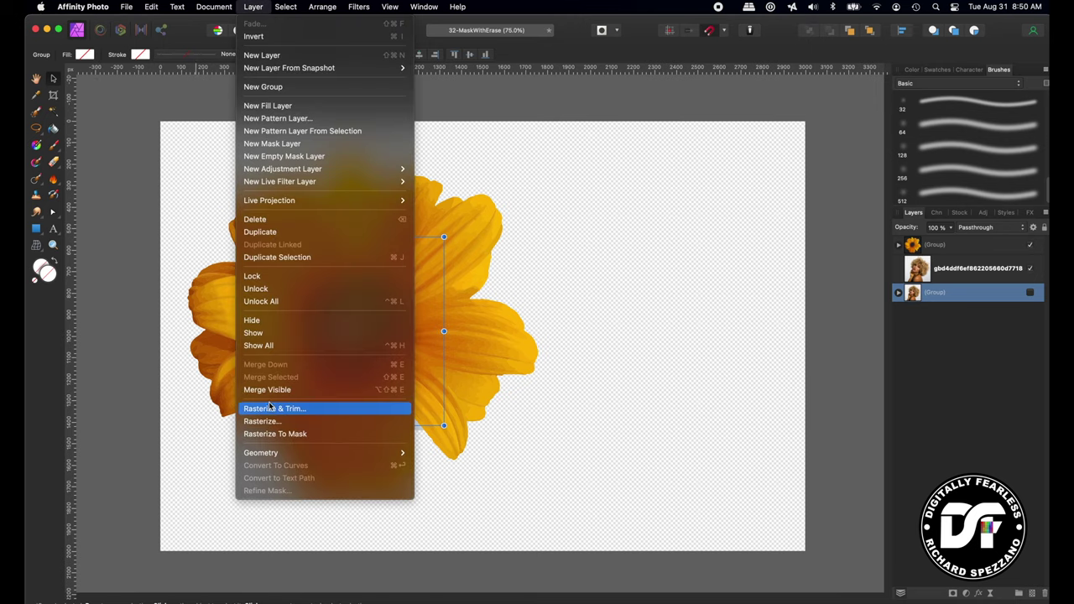
left_click(286, 106)
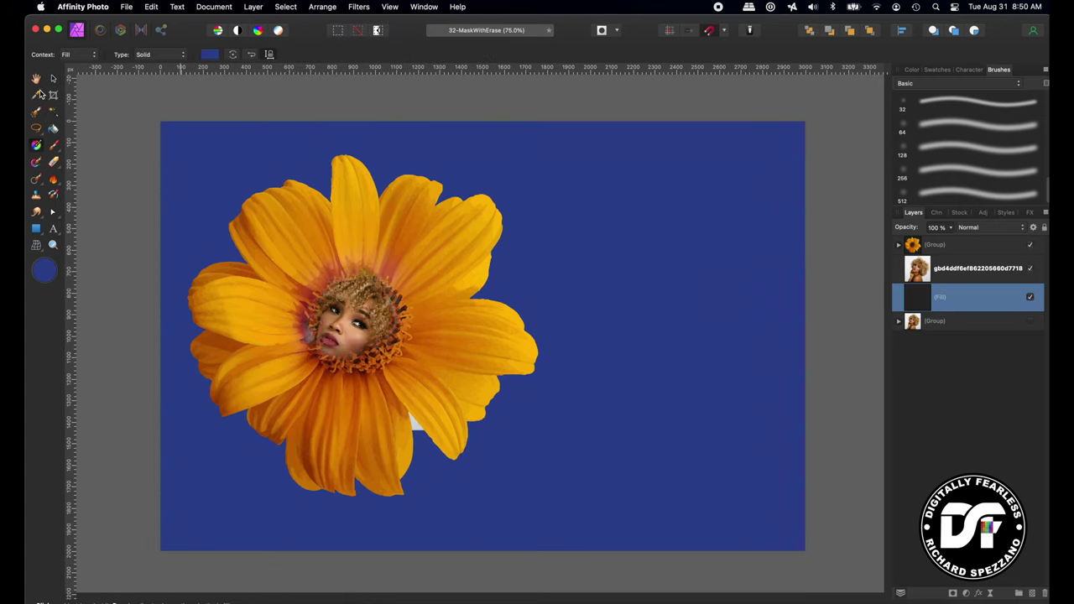
- Shrink the woman's face layer by dragging two of its corner handles
left_click(53, 78)
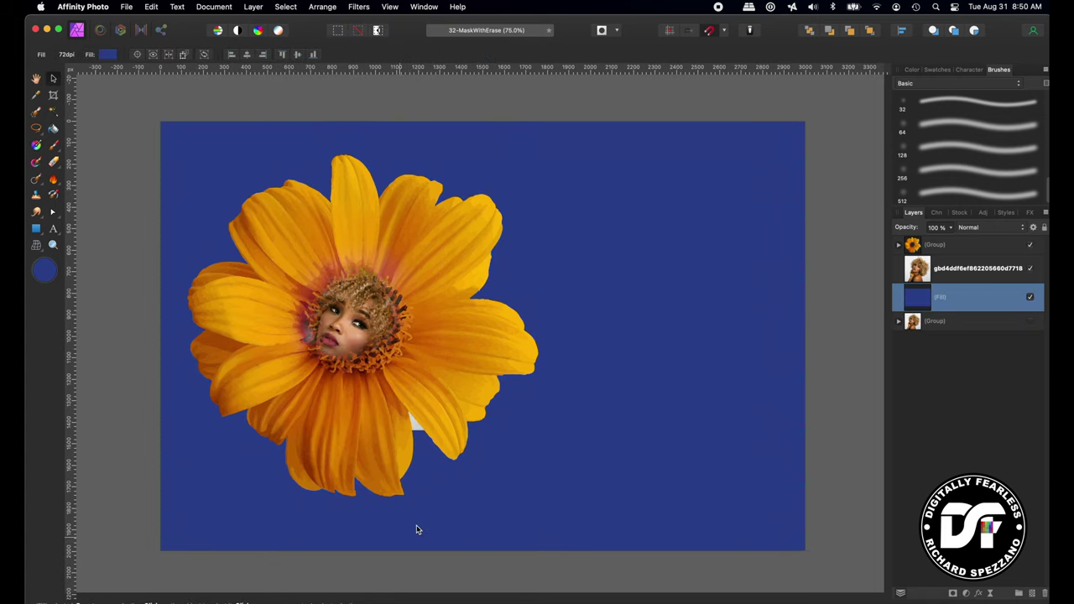
left_click(917, 274)
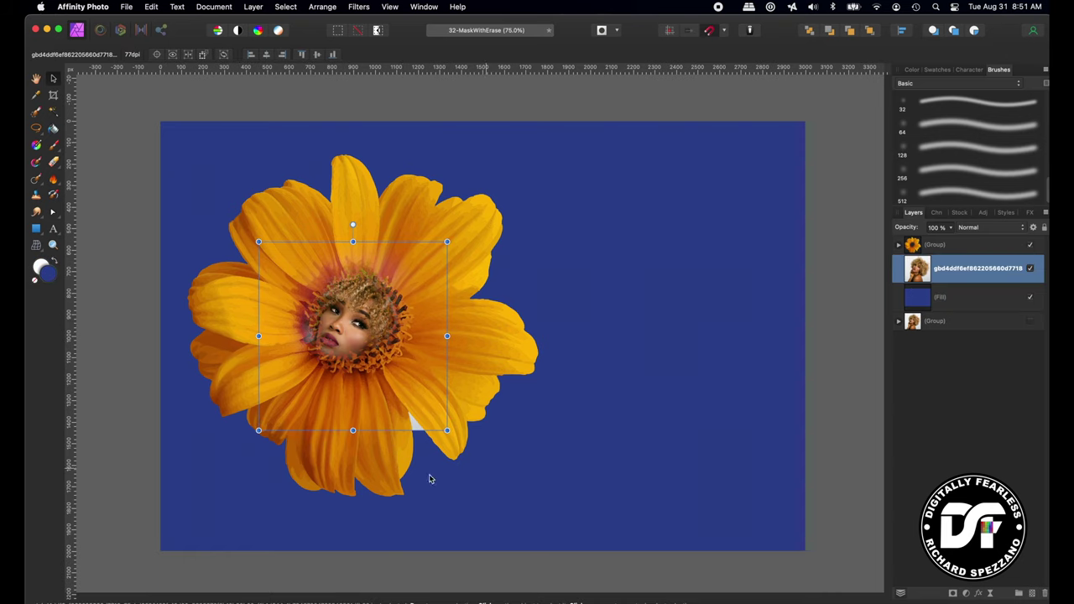
left_click_drag(445, 428, 406, 400)
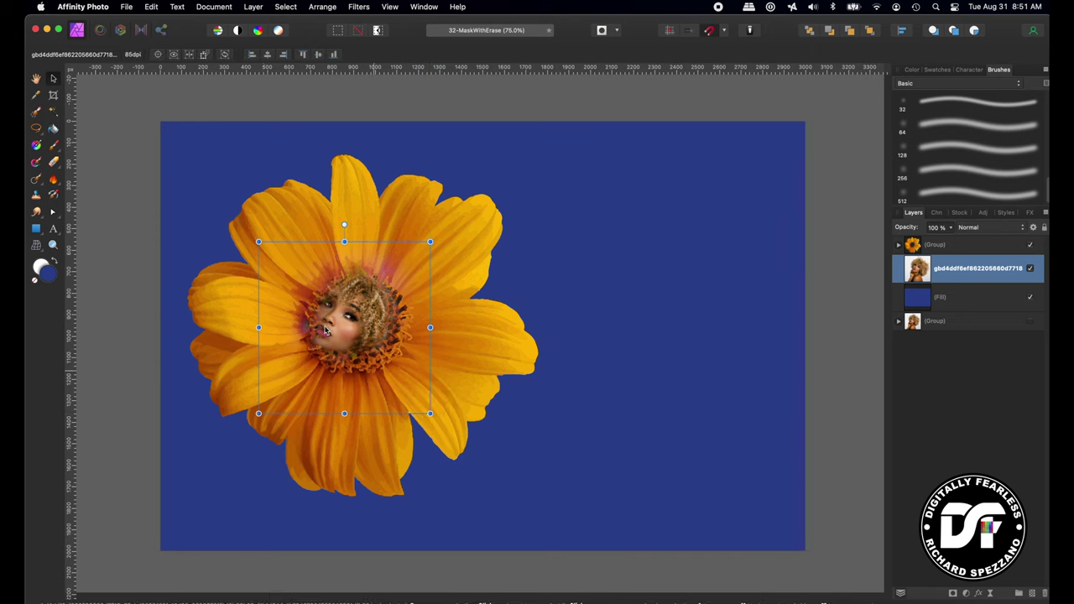
left_click_drag(258, 241, 270, 228)
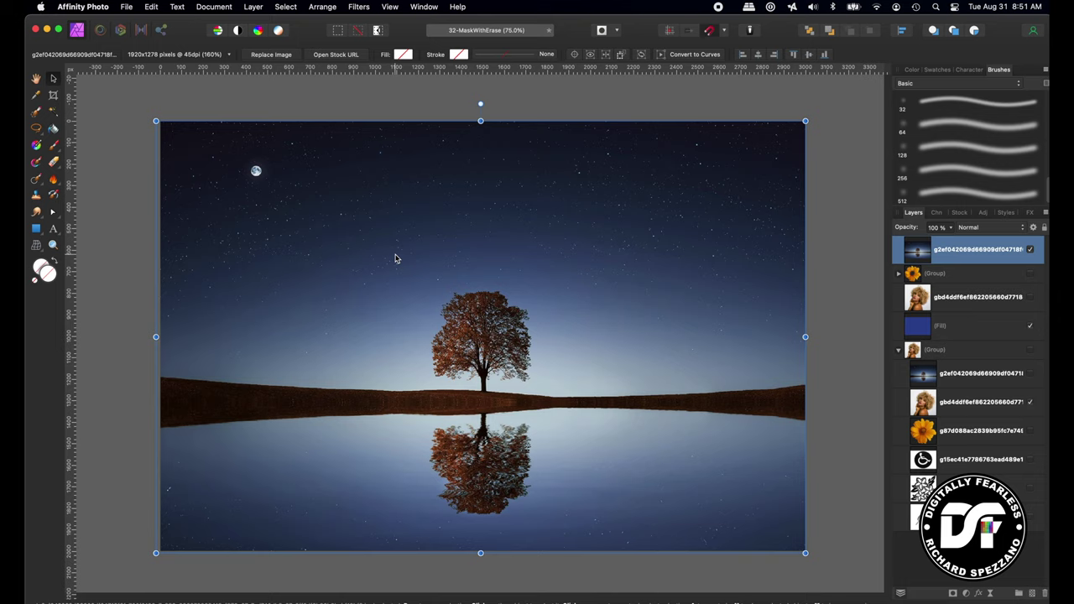
- Duplicate the flower logo layer, move the copy to the top, and enlarge it top-right
left_click(923, 488)
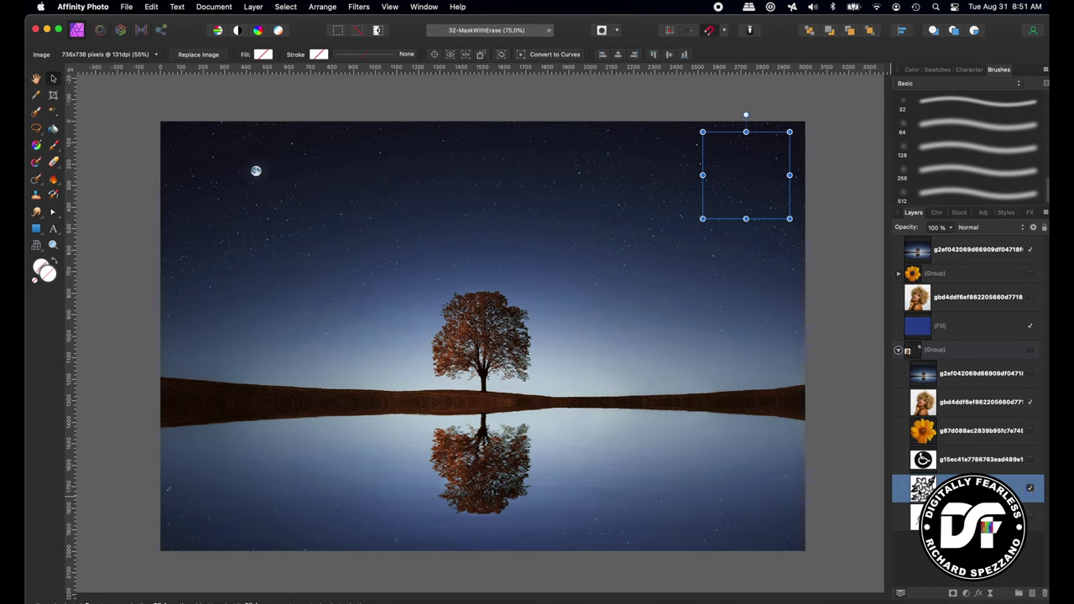
key("super+j")
left_click_drag(924, 488, 920, 249)
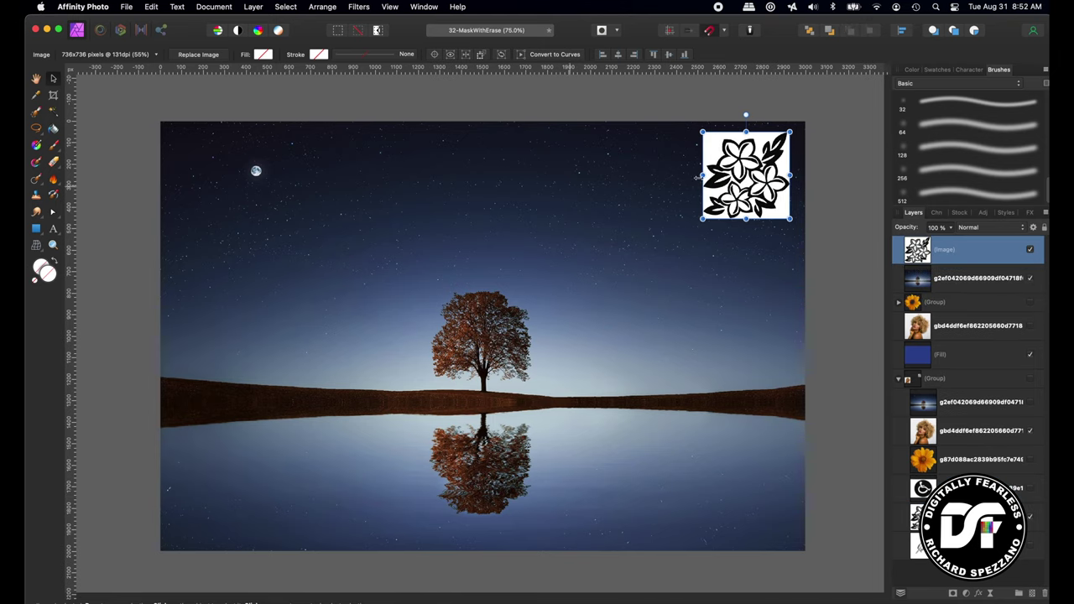
left_click_drag(703, 220, 682, 239)
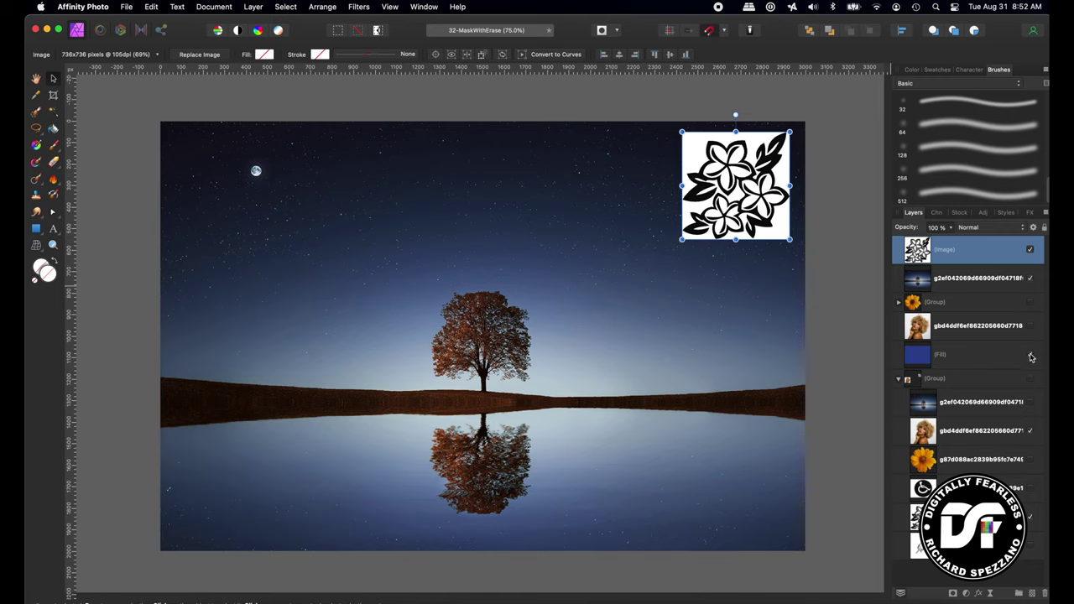
left_click(899, 379)
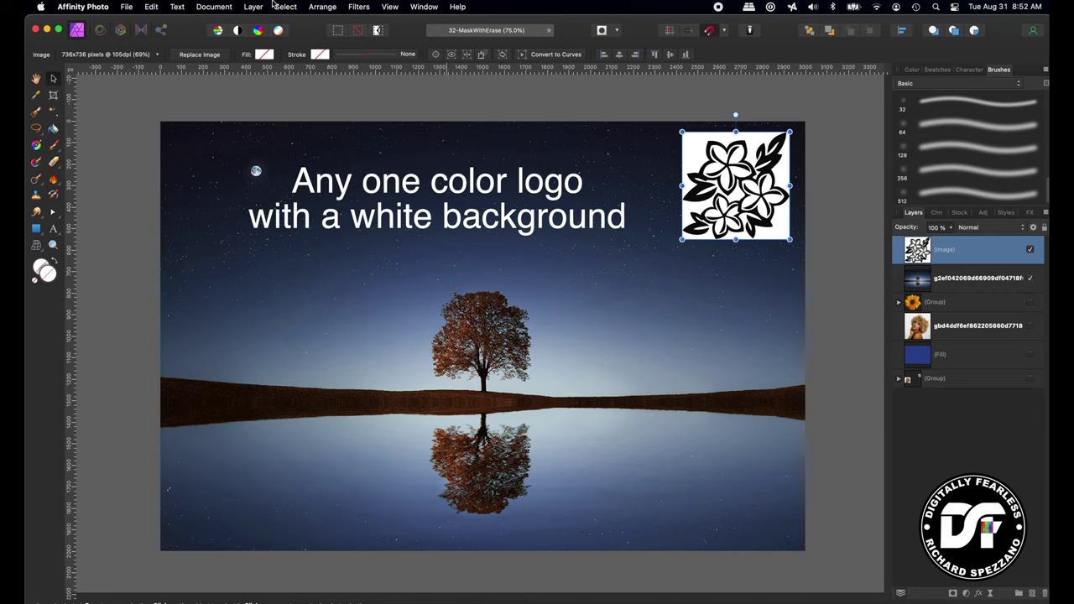
- Apply Erase White Paper to the logo and set its blend mode to Erase
left_click(357, 7)
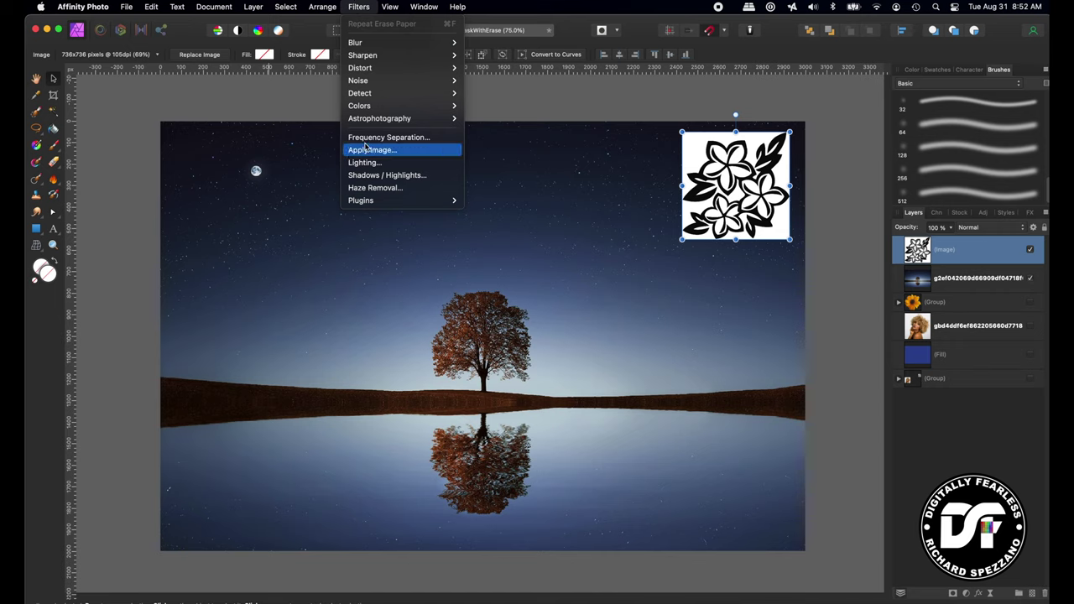
mouse_move(365, 97)
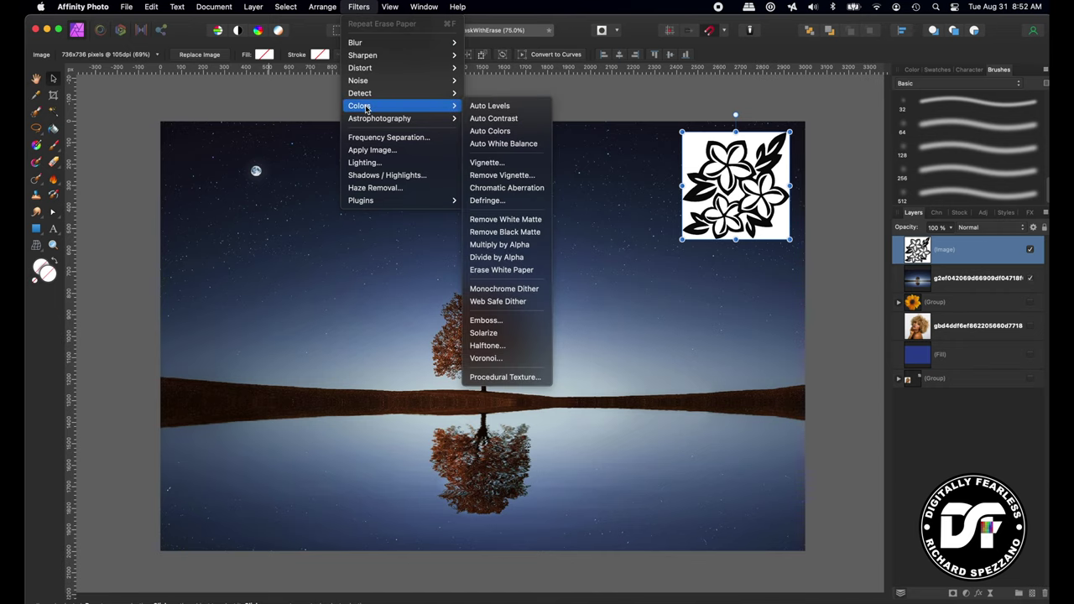
left_click(534, 270)
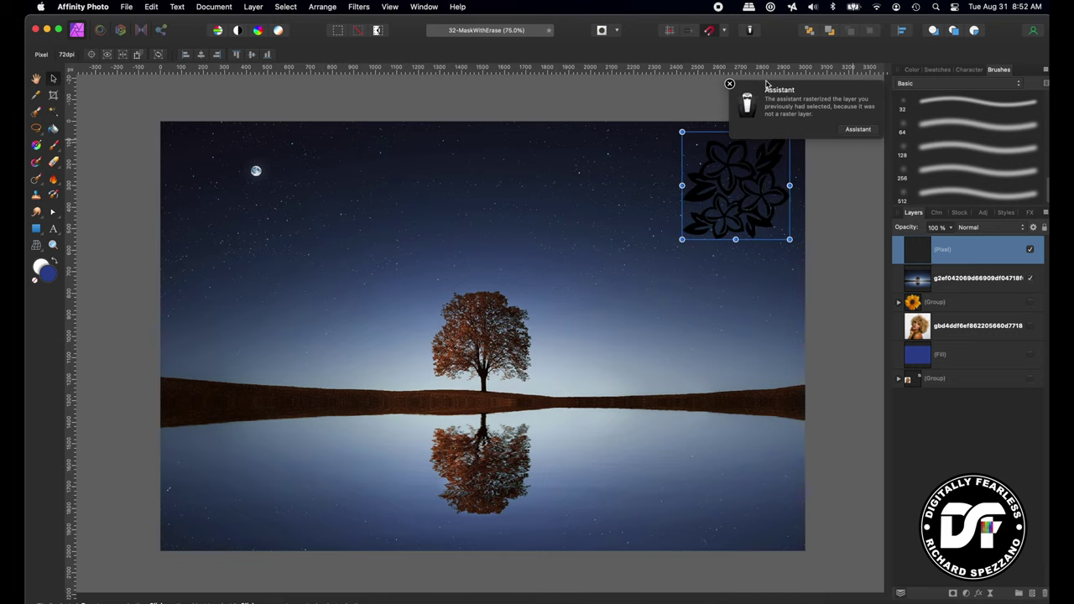
left_click(730, 85)
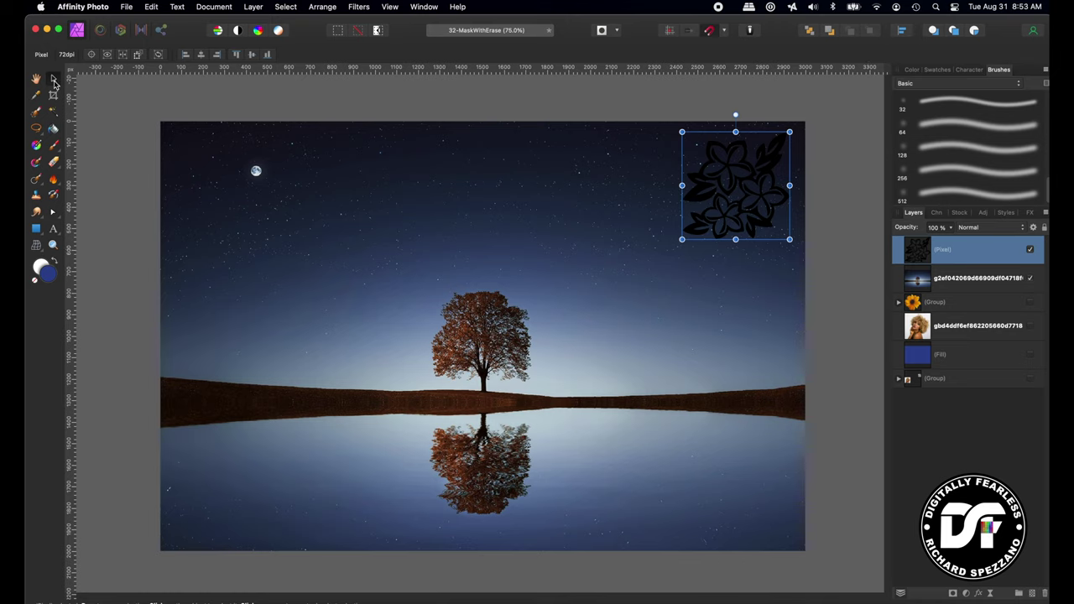
left_click(995, 228)
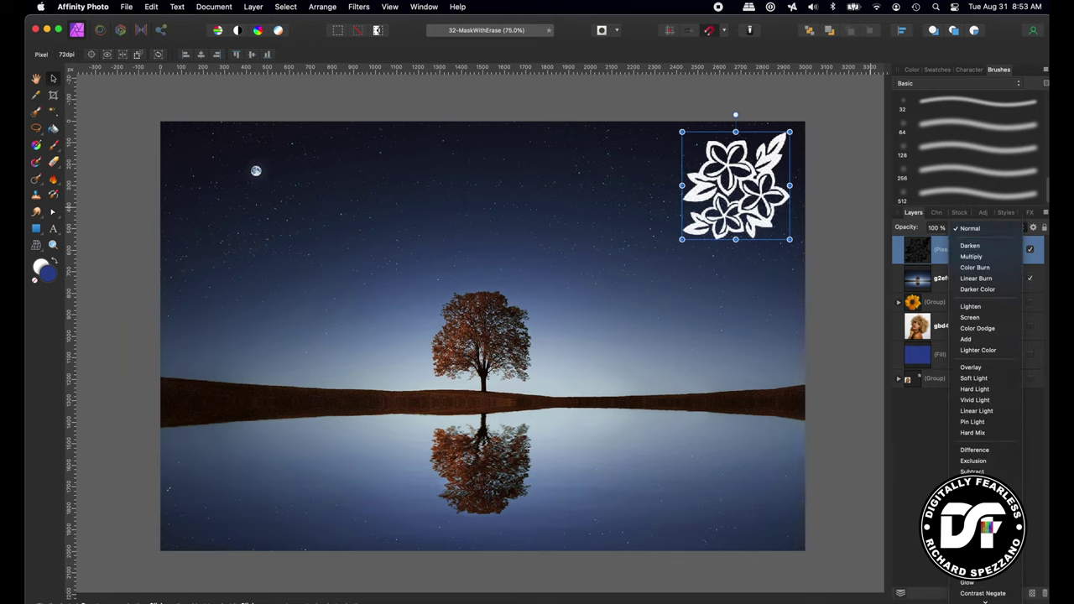
left_click(970, 600)
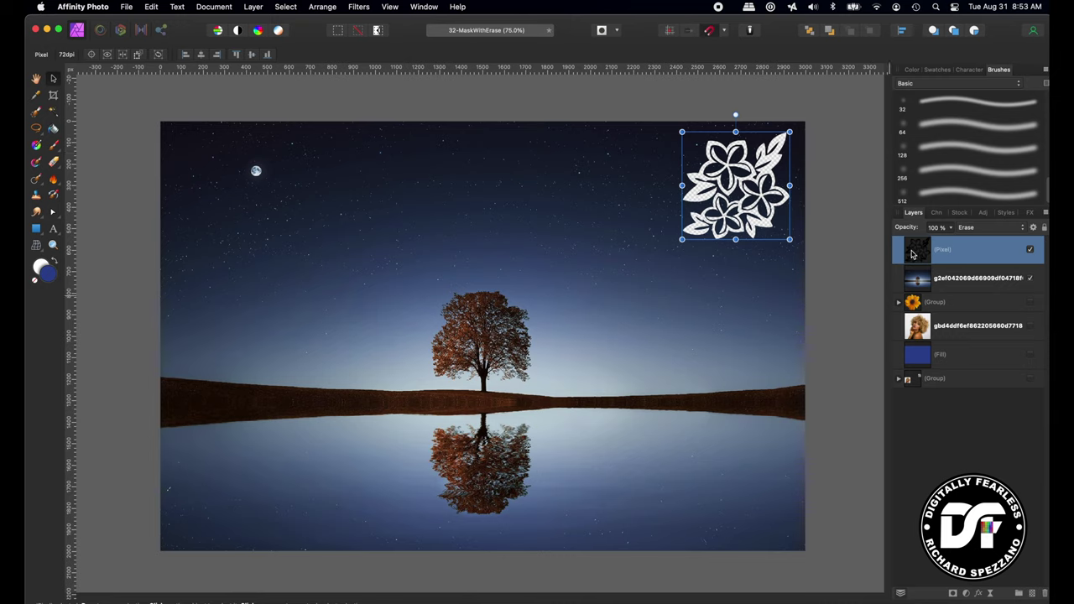
- Group the logo with the tree photo and add a new fill layer
left_click(916, 286, "shift")
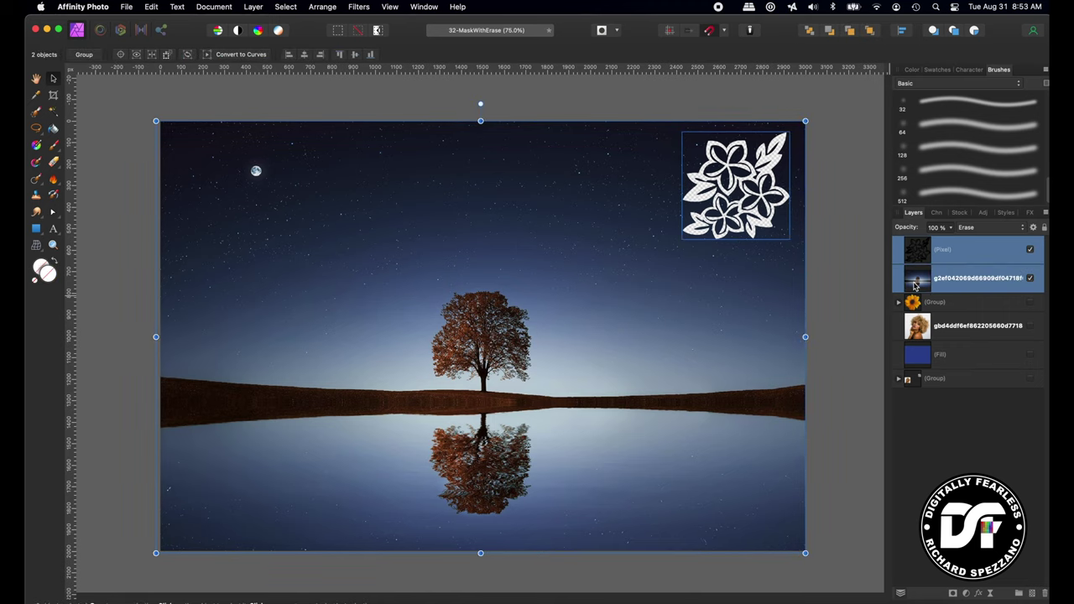
key("super+g")
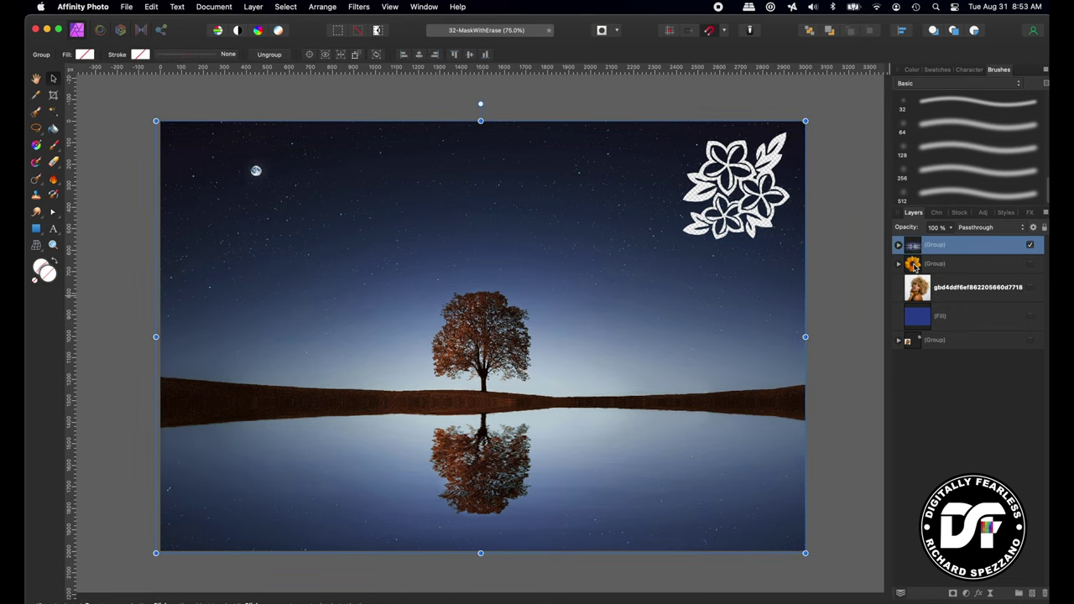
left_click(915, 267)
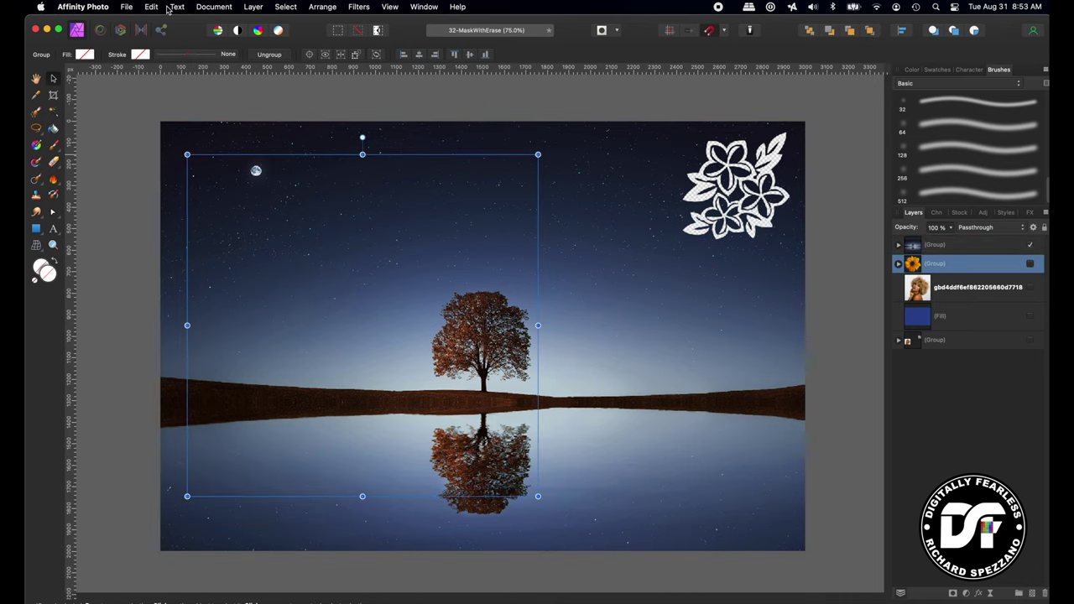
left_click(252, 7)
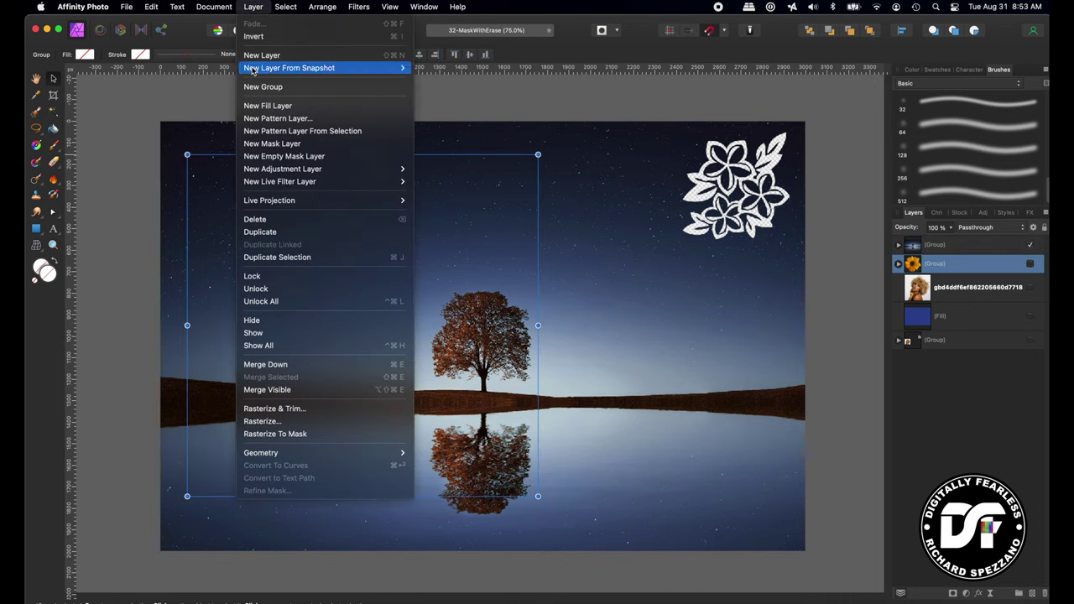
left_click(252, 106)
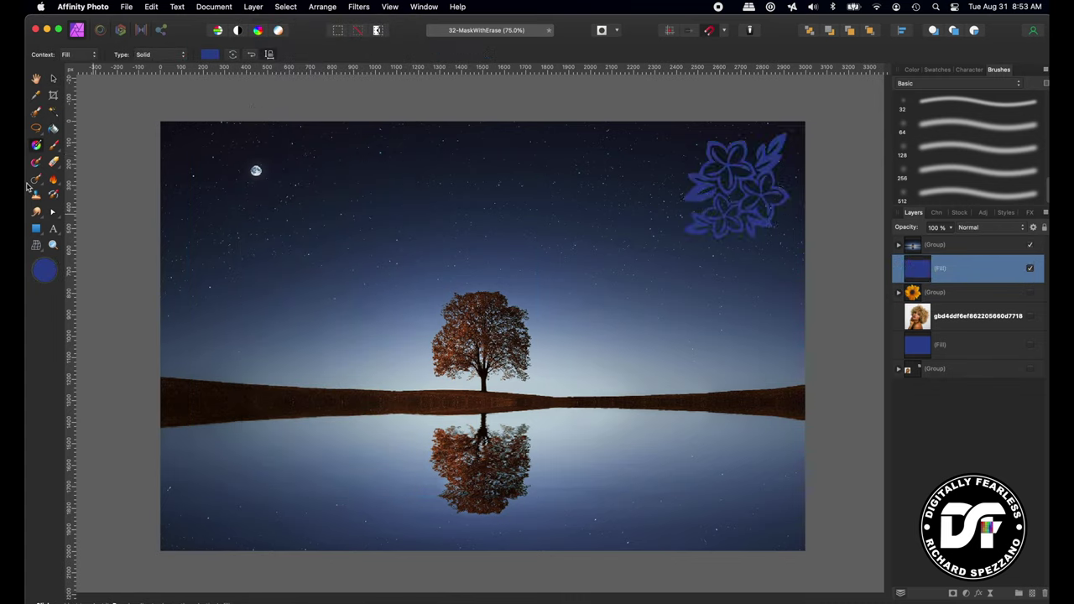
- Drag a linear gradient fill across the flower logo
left_click(143, 56)
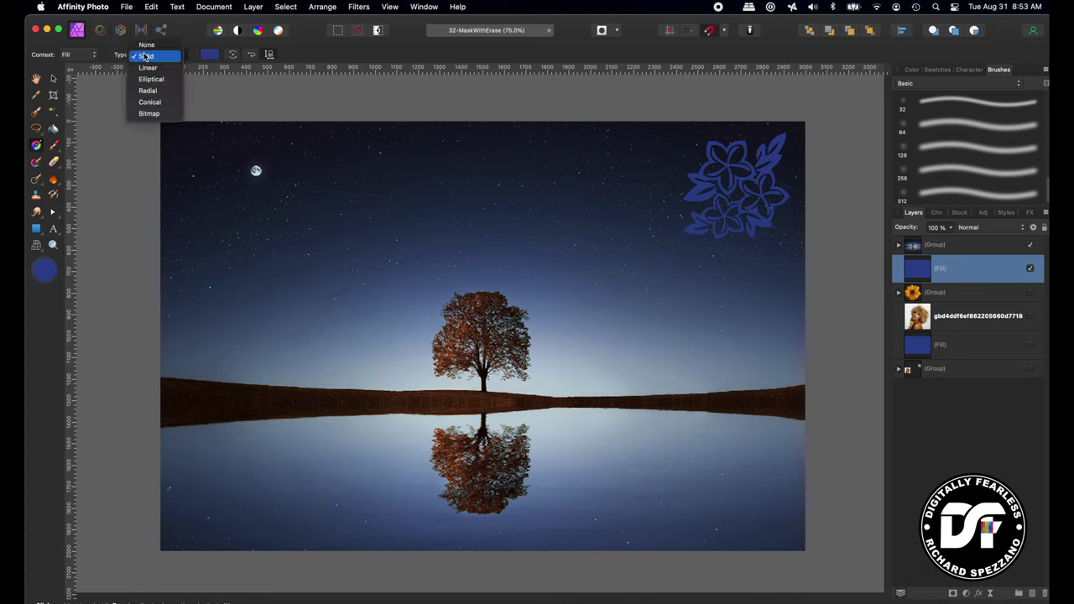
left_click(36, 148)
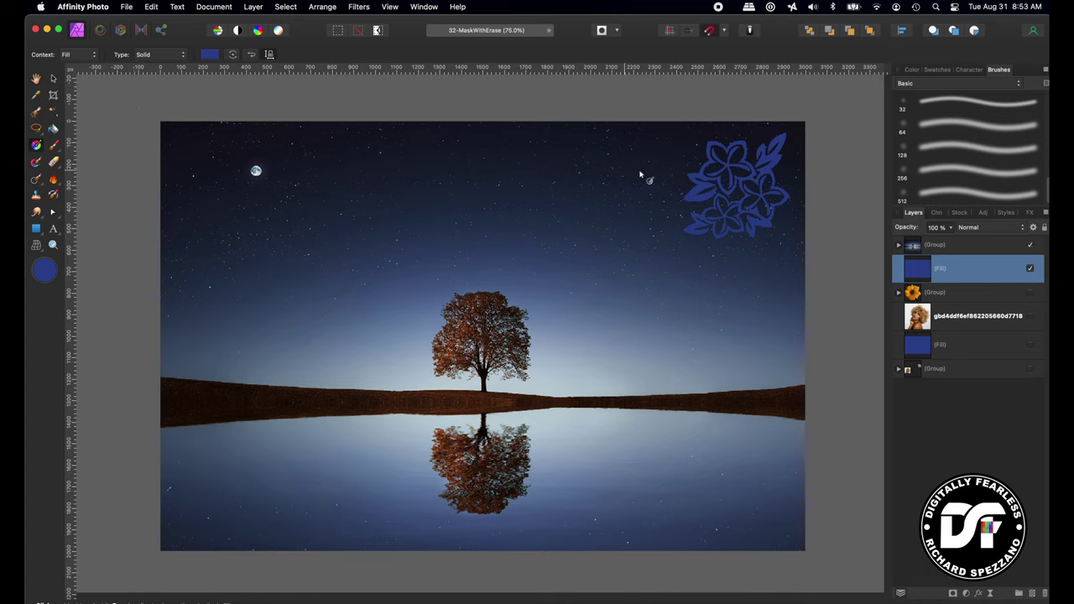
left_click_drag(624, 170, 840, 178)
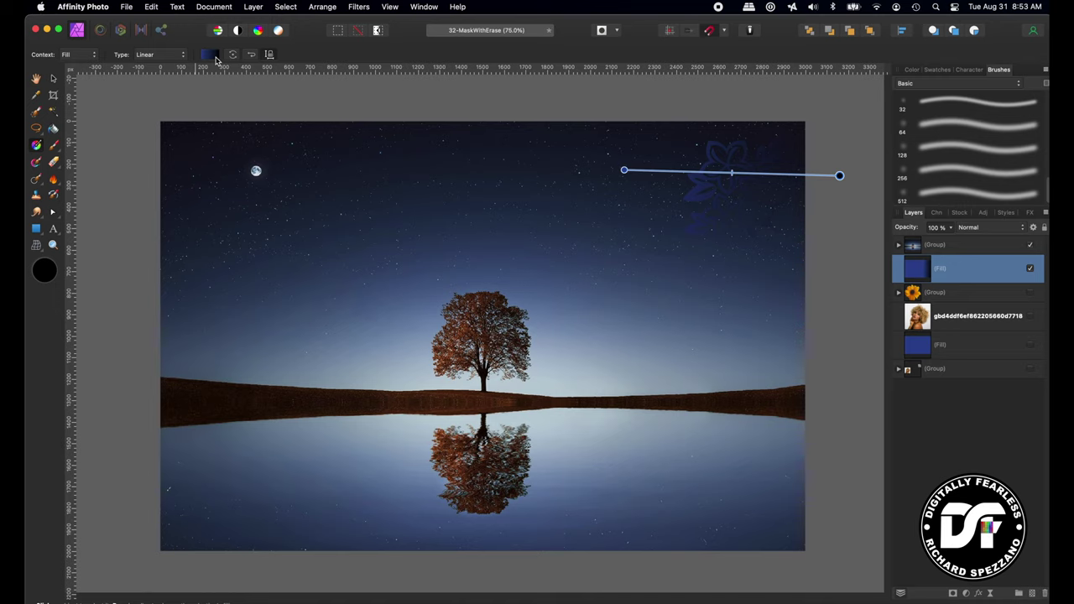
- Set the gradient's end stop to the tree's sampled brown and pull both end points closer to the flower
left_click(209, 54)
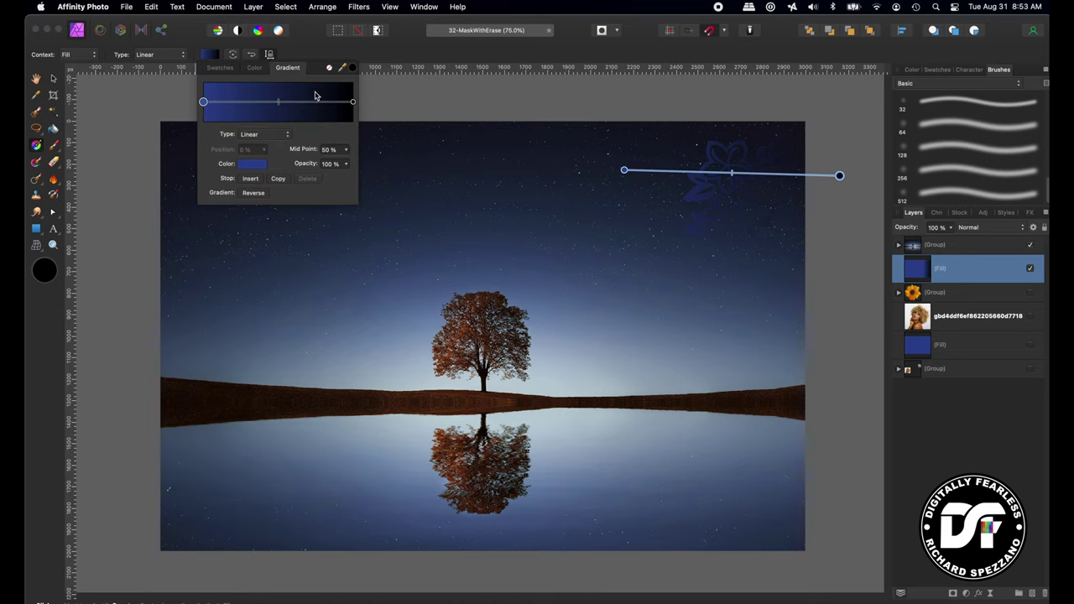
left_click(354, 102)
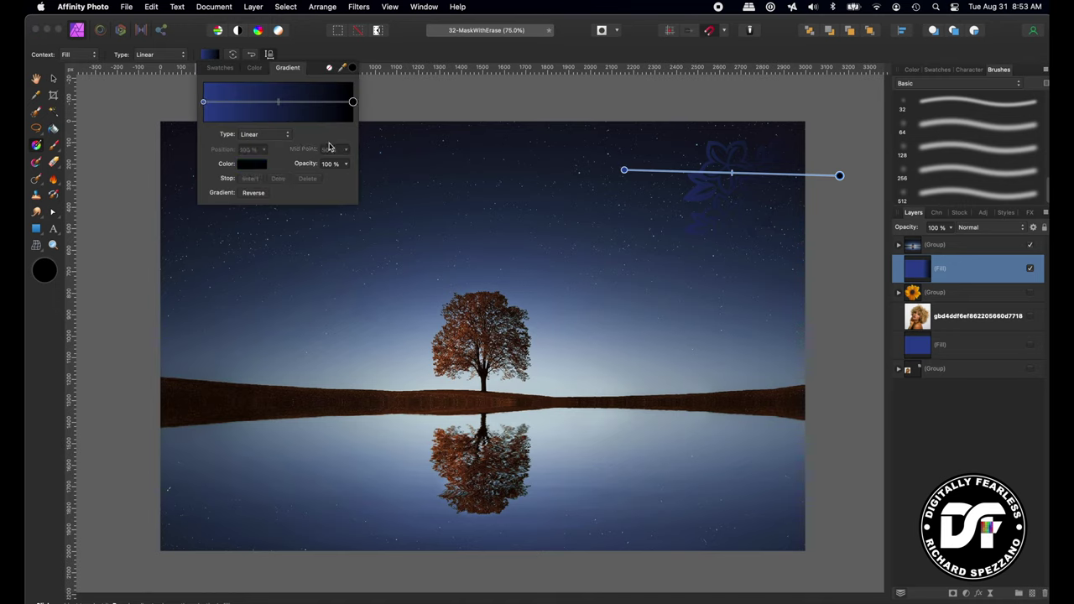
left_click(253, 165)
left_click_drag(343, 183, 458, 334)
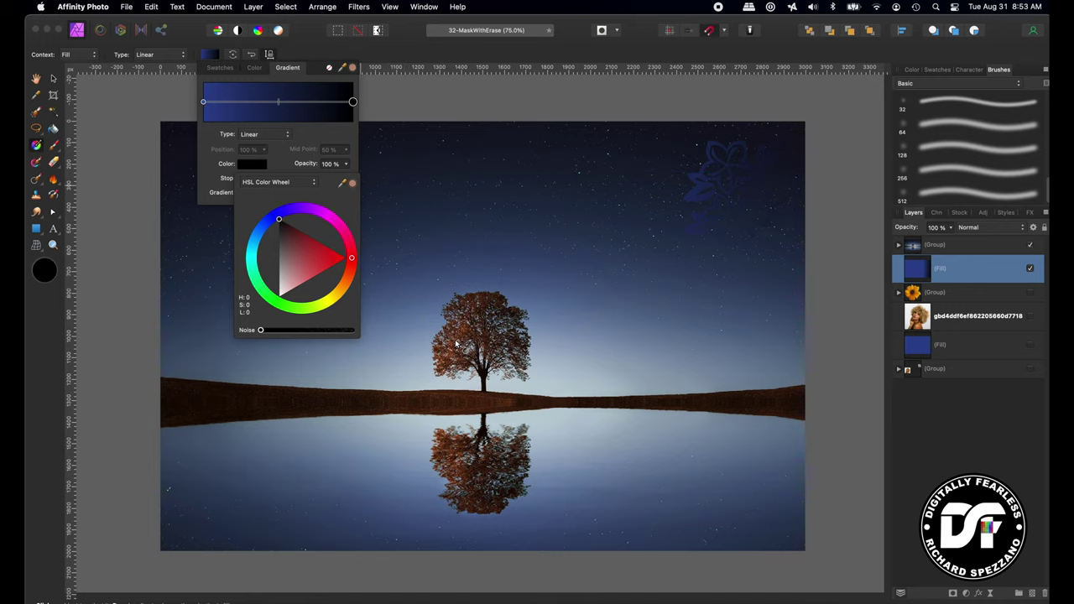
left_click(353, 184)
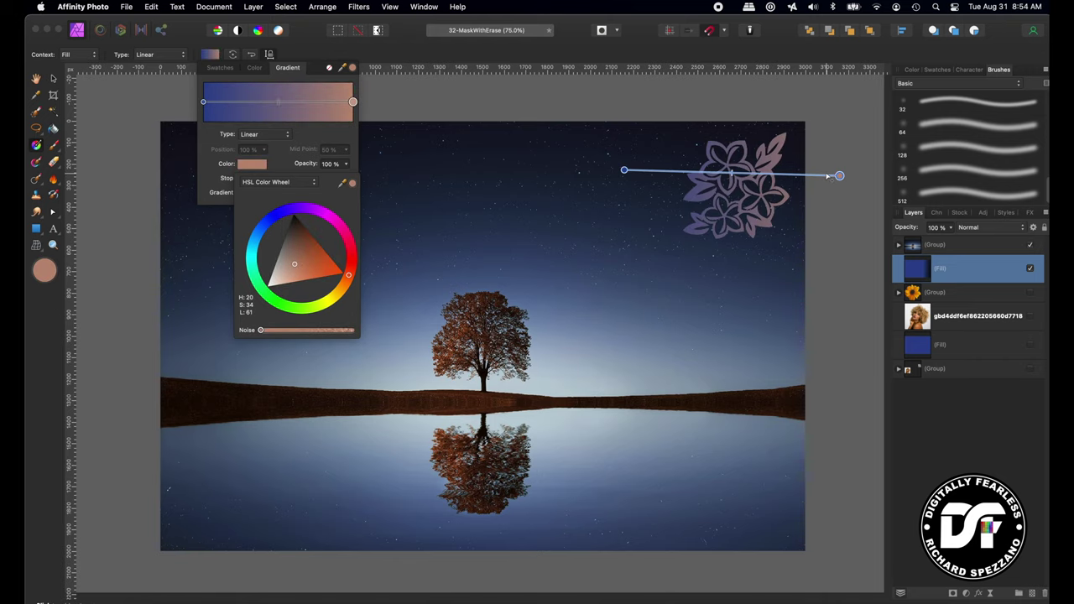
left_click_drag(839, 175, 791, 178)
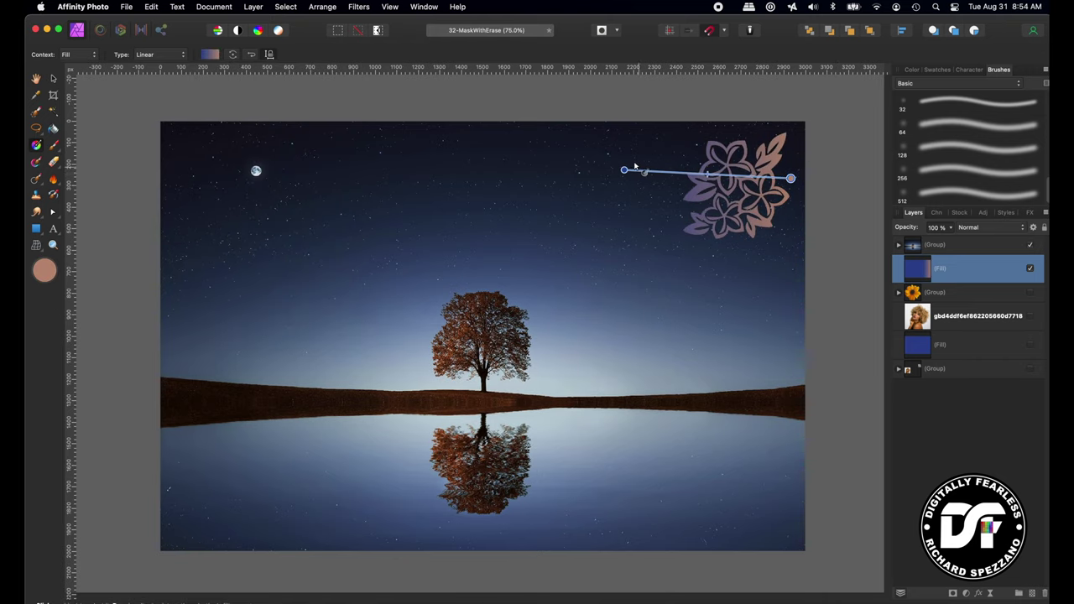
left_click_drag(623, 170, 635, 266)
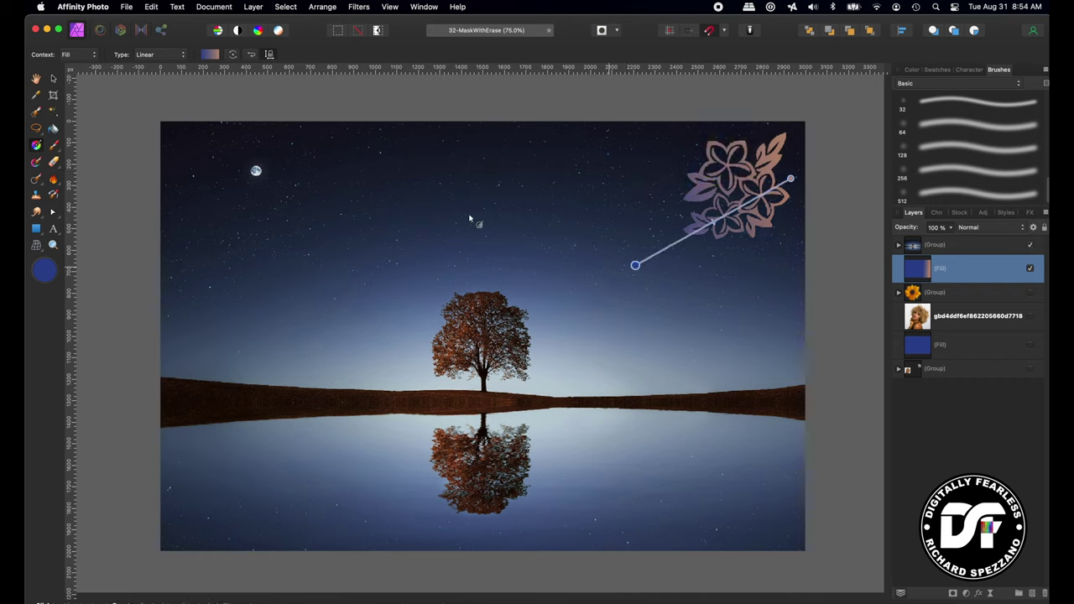
- Move the flower pixel layer out above the top group and set its blend mode to Normal
left_click(53, 79)
left_click(898, 245)
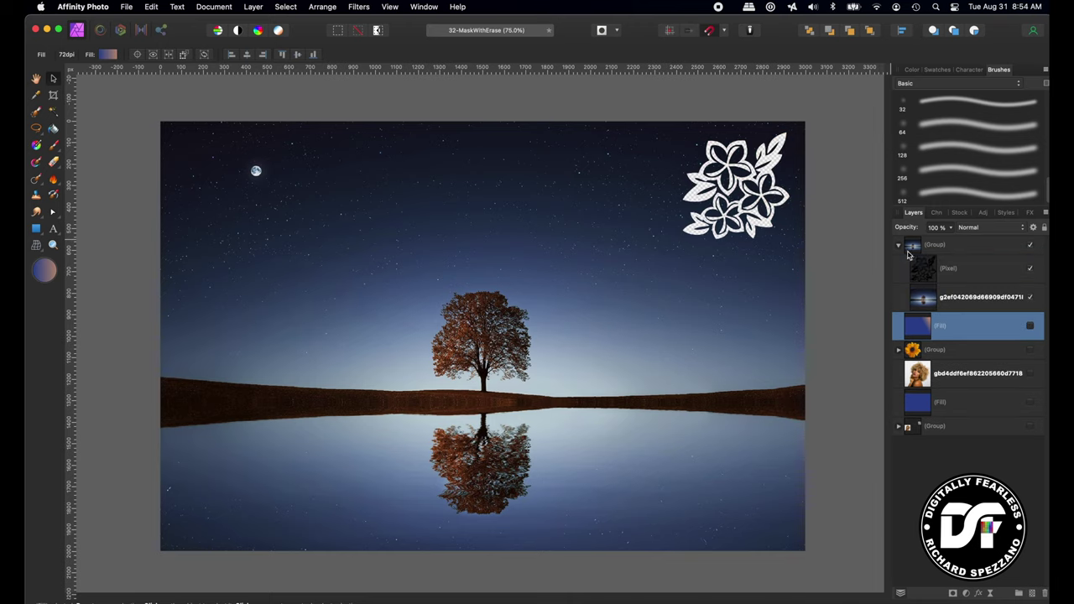
left_click(920, 271)
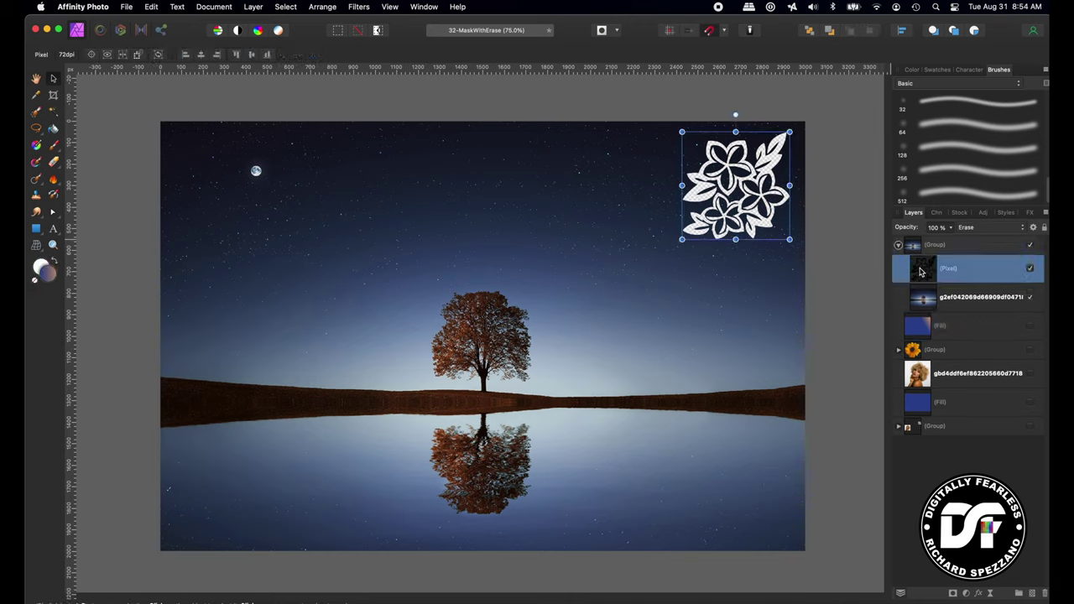
left_click_drag(920, 272, 917, 242)
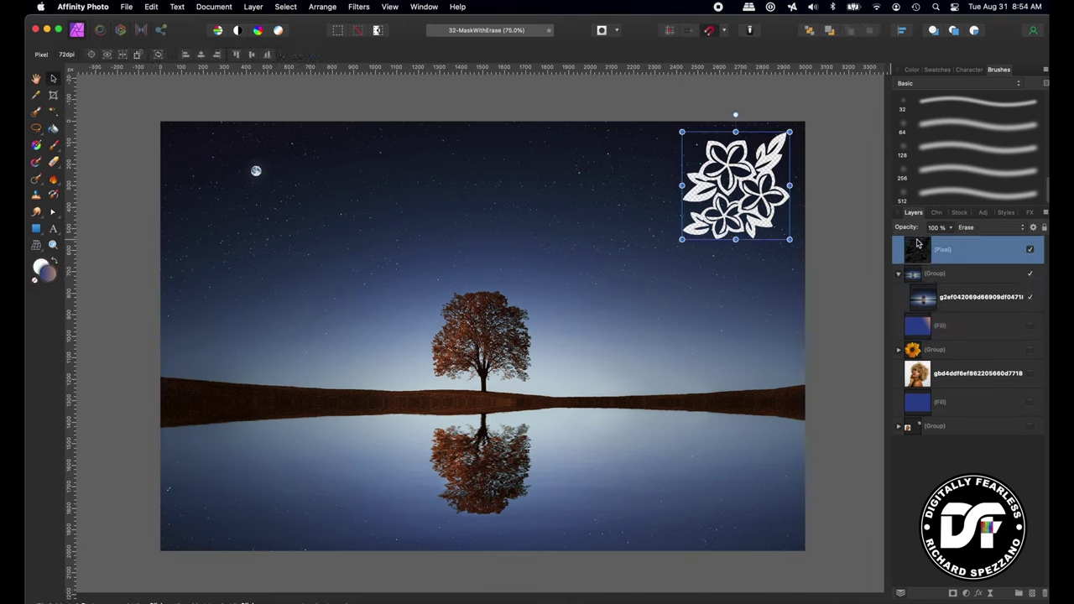
left_click(996, 226)
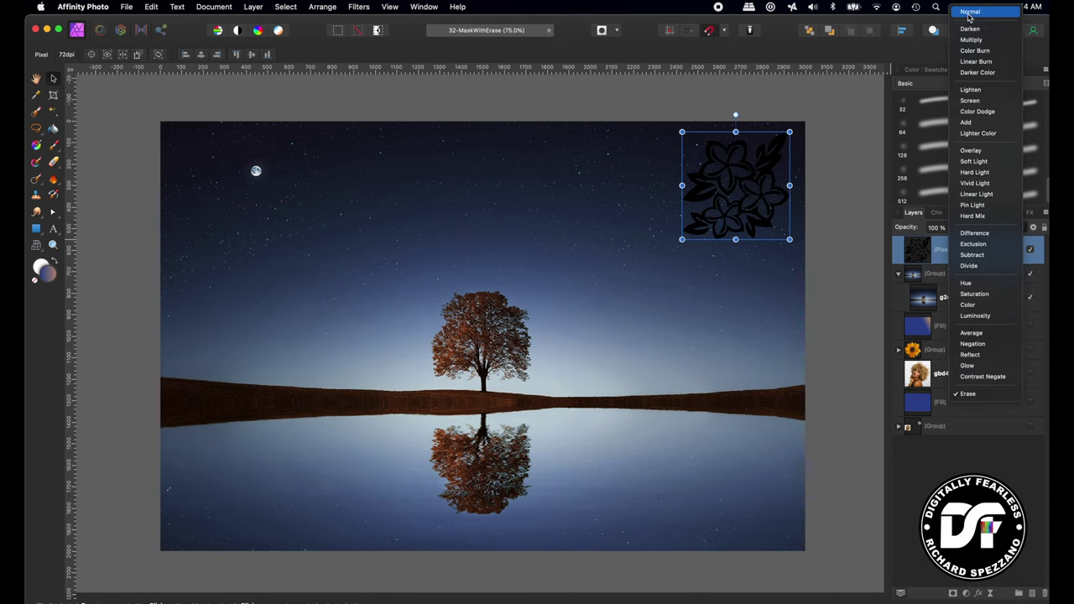
left_click(970, 12)
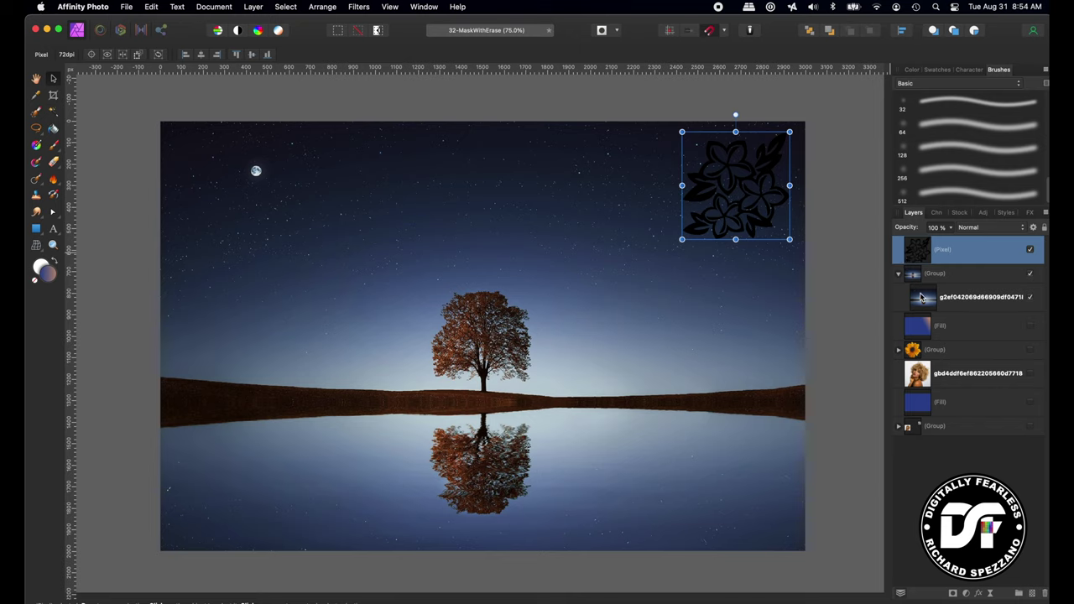
- Move the night photo out, delete the empty group, and use the flower as its mask
left_click_drag(922, 298, 913, 279)
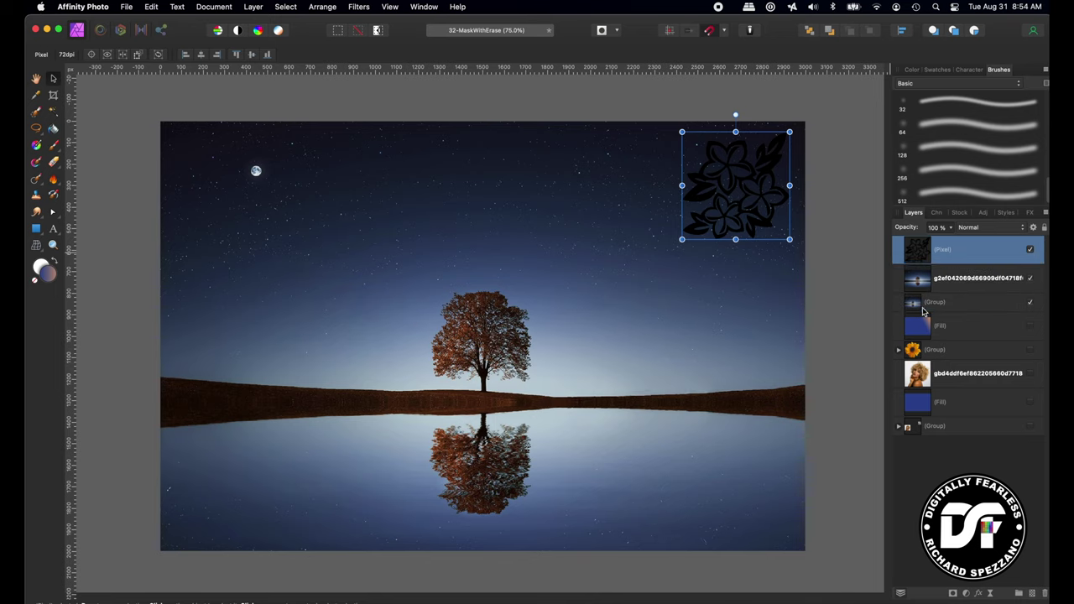
left_click(923, 310)
key("Delete")
right_click(926, 249)
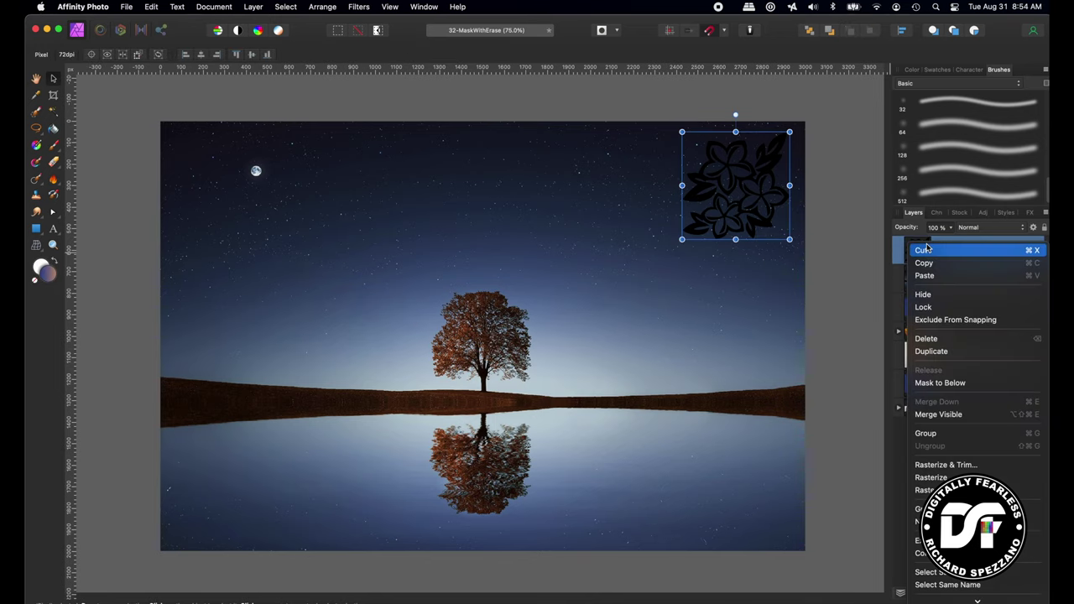
left_click(939, 383)
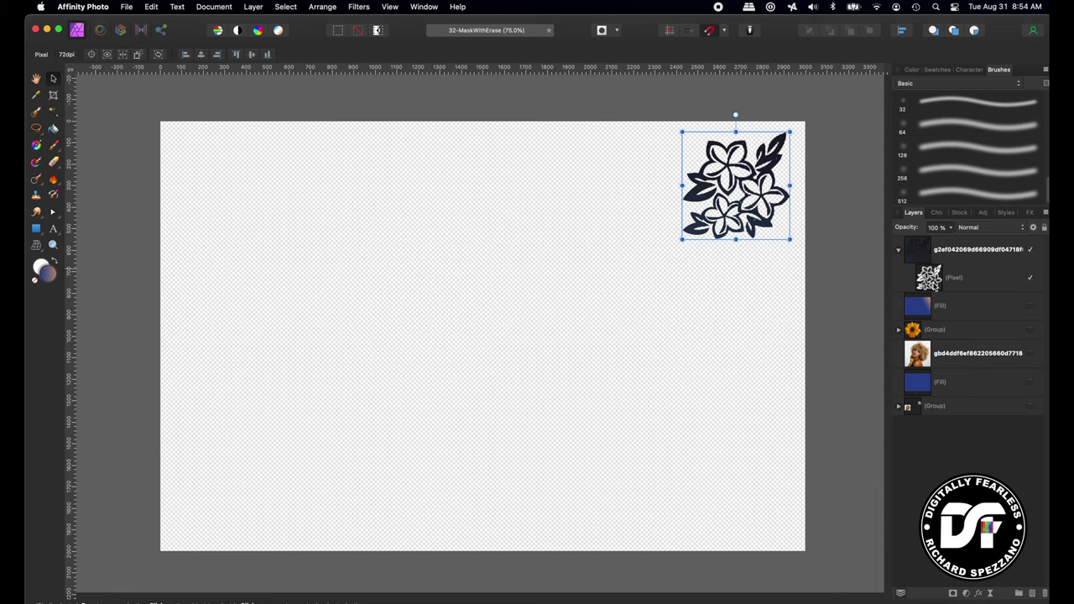
left_click_drag(929, 278, 924, 248)
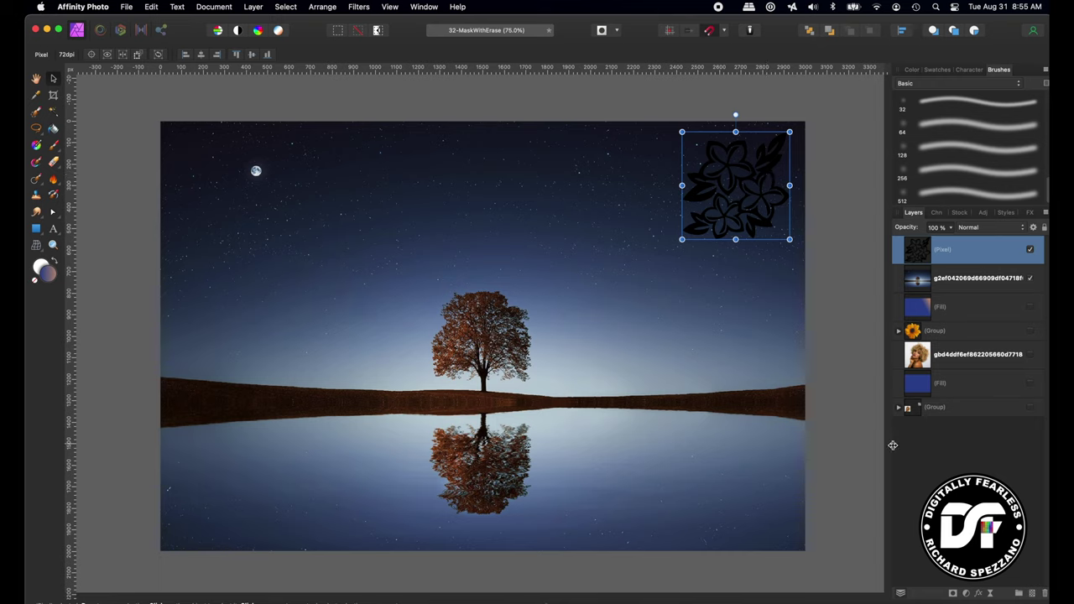
- Select the flower pixel layer and duplicate it with Cmd+Shift+N
left_click(39, 78)
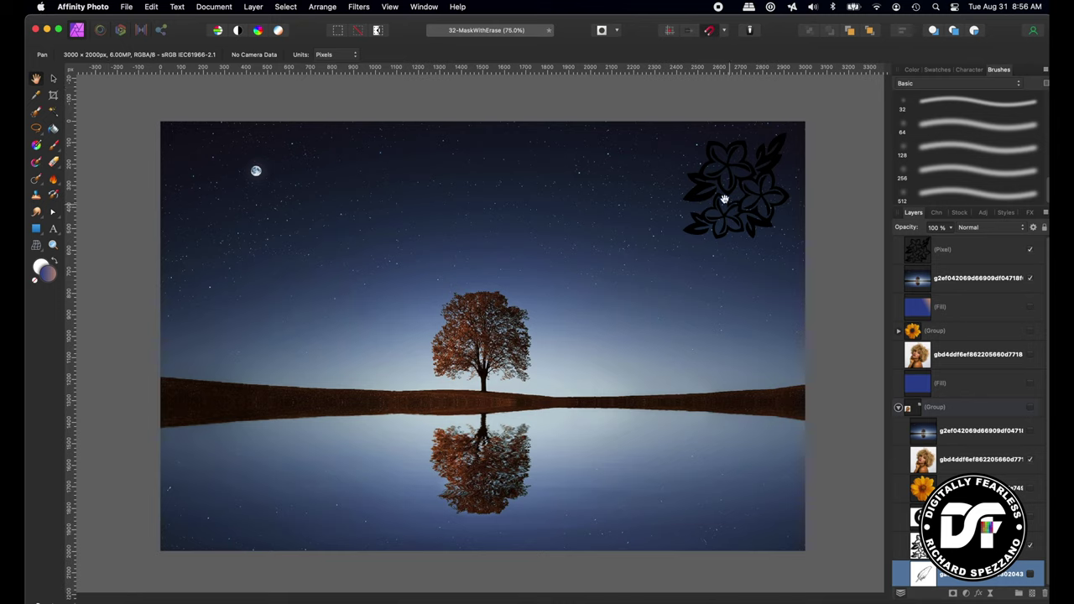
left_click(921, 253)
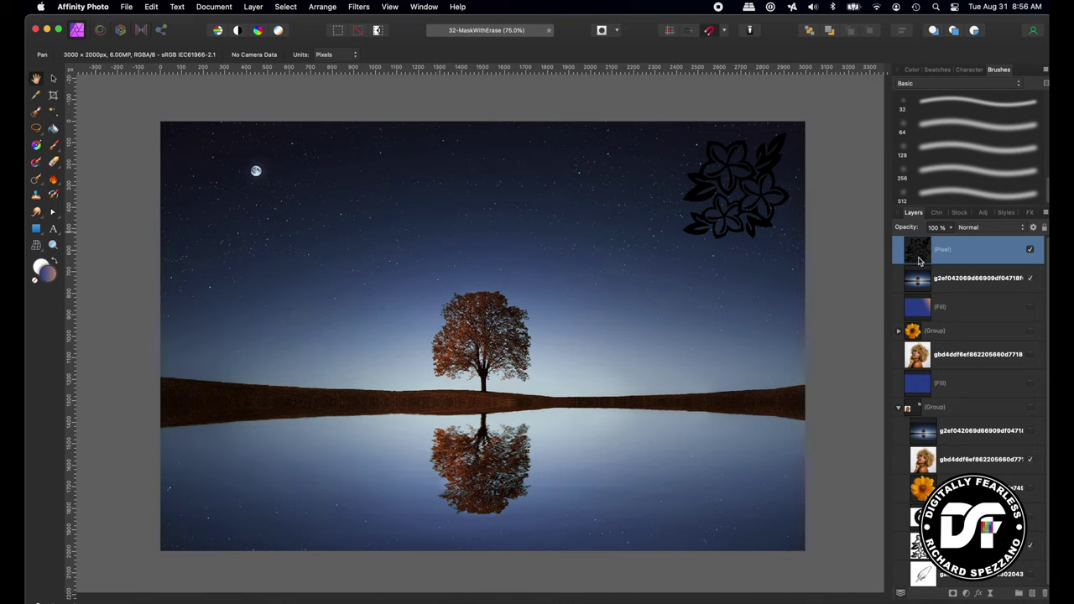
key("super+shift+n")
- Move the flower copy down below the original and reselect it
mouse_move(737, 203)
left_mouse_down()
mouse_move(628, 204)
mouse_move(730, 199)
left_mouse_up()
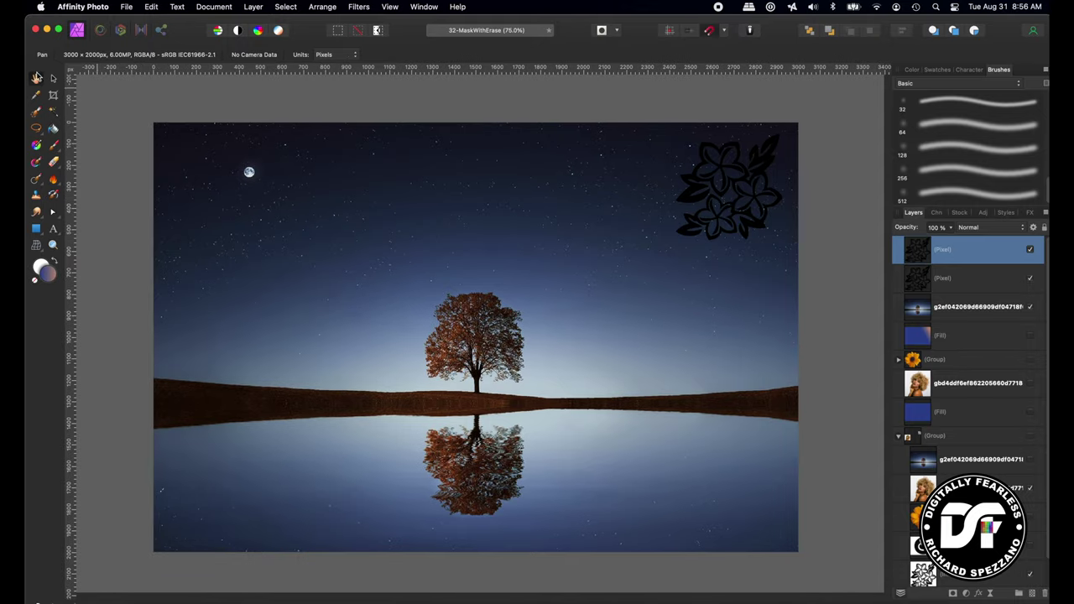
left_click(53, 77)
left_click_drag(694, 205, 714, 325)
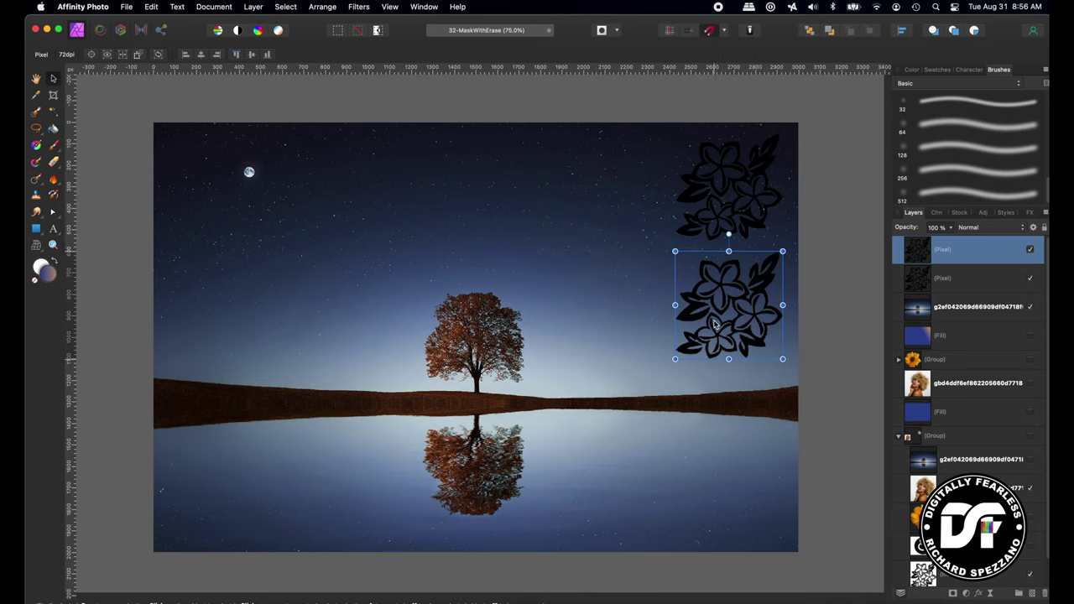
left_click(719, 319)
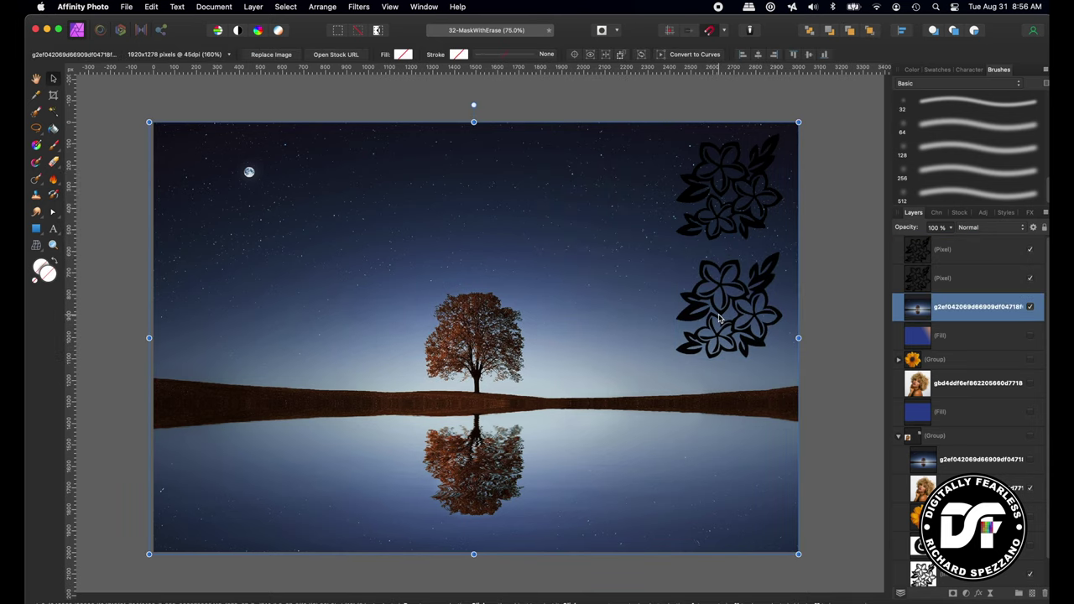
left_click(769, 272)
- Duplicate it onto the water, then shear and stretch the copy wide across the reflection
key("super+j")
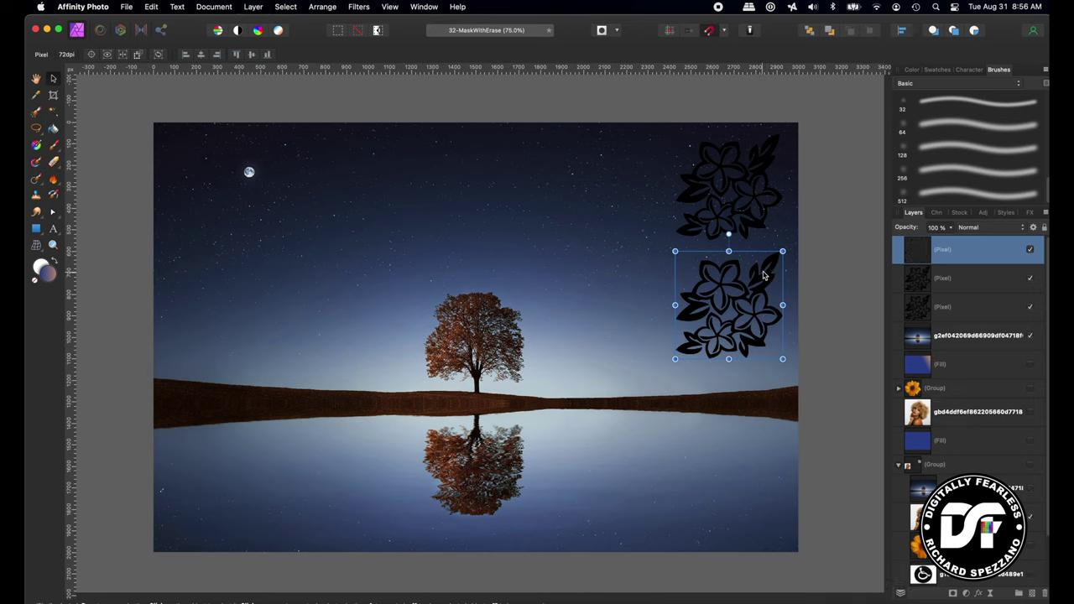
left_click_drag(765, 272, 750, 447)
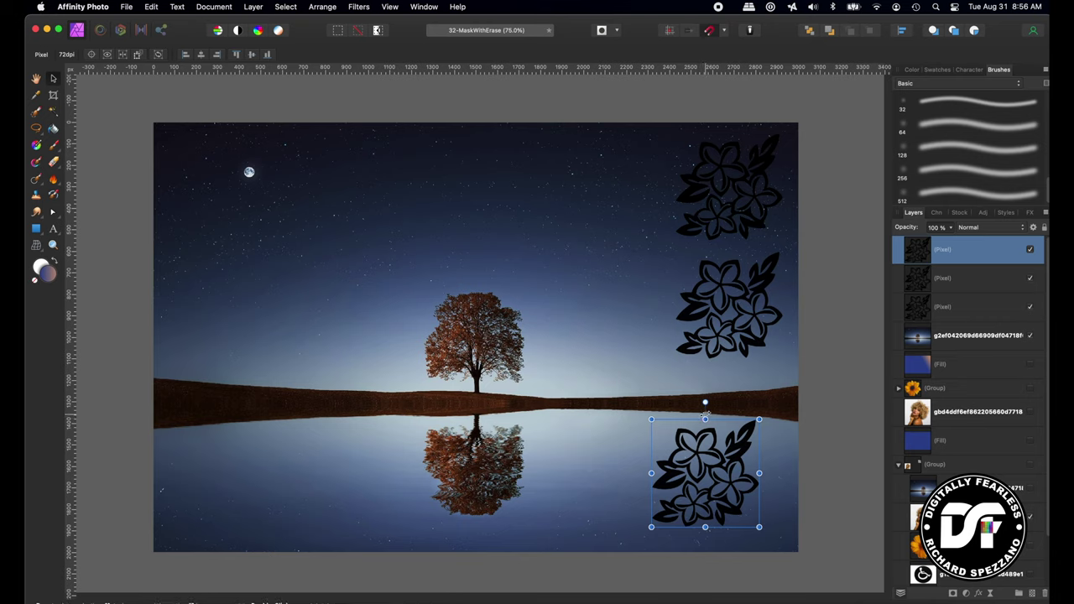
left_click_drag(704, 414, 647, 417)
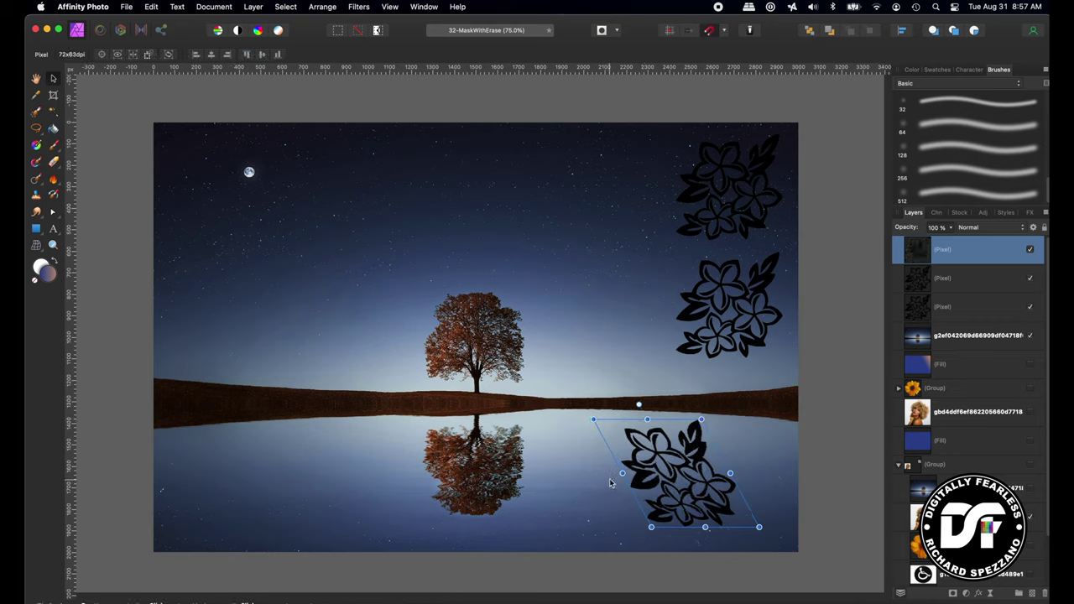
left_click_drag(622, 473, 253, 462)
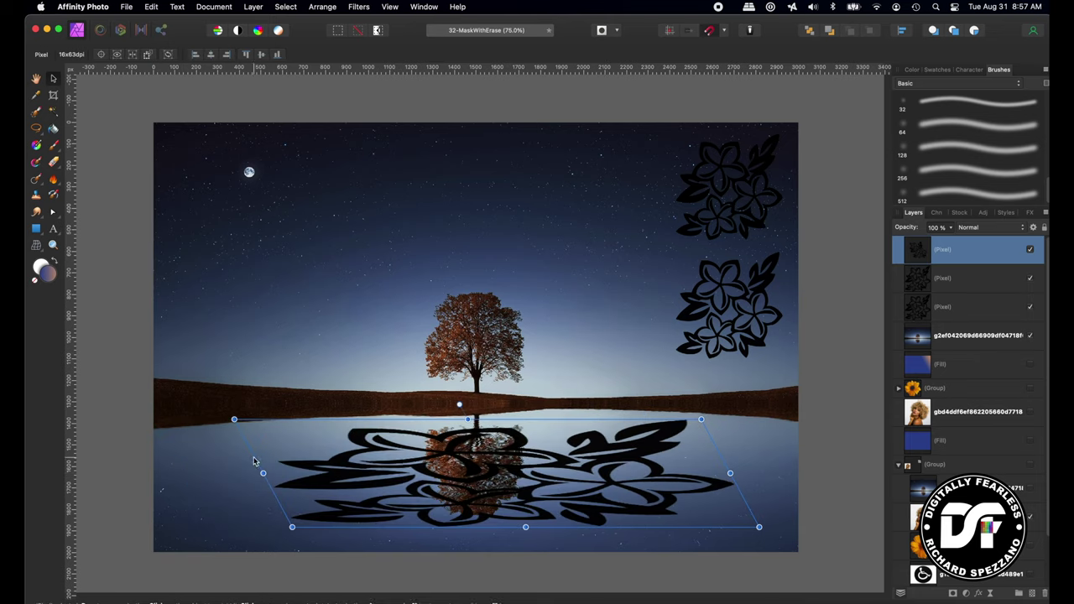
left_click(367, 84)
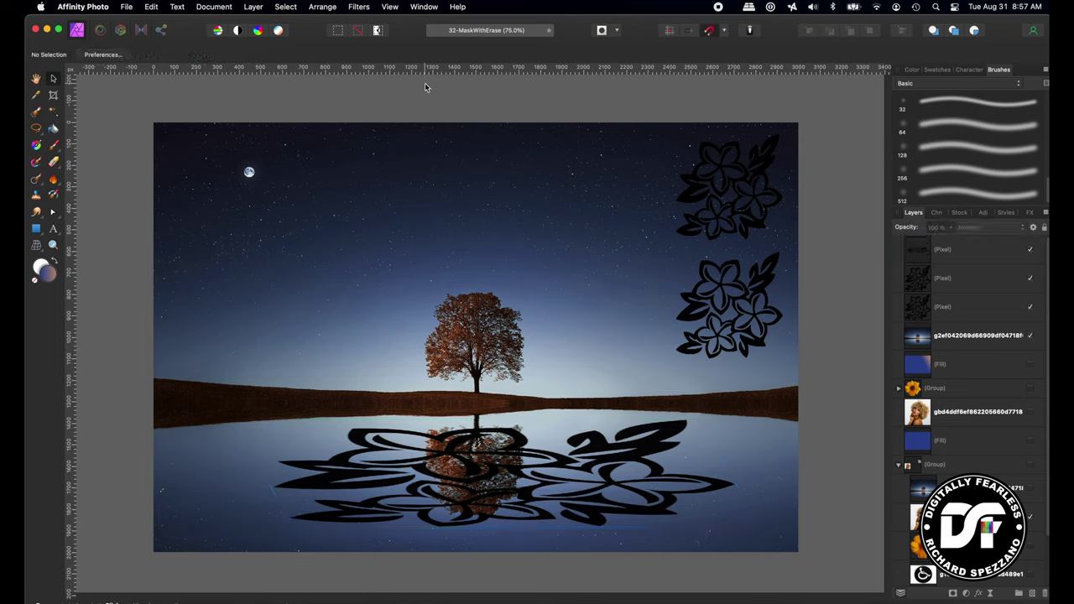